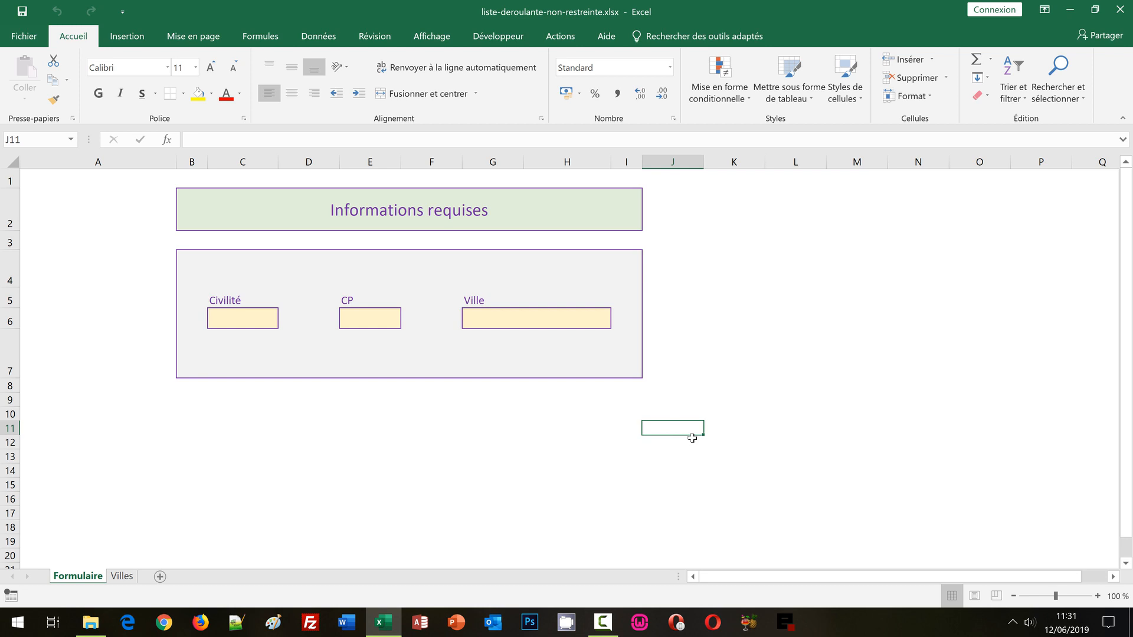
Step: Examine the Civilité, CP and Ville input cells of the Informations requises form
{"action": "left_click", "coordinate": [717, 348]}
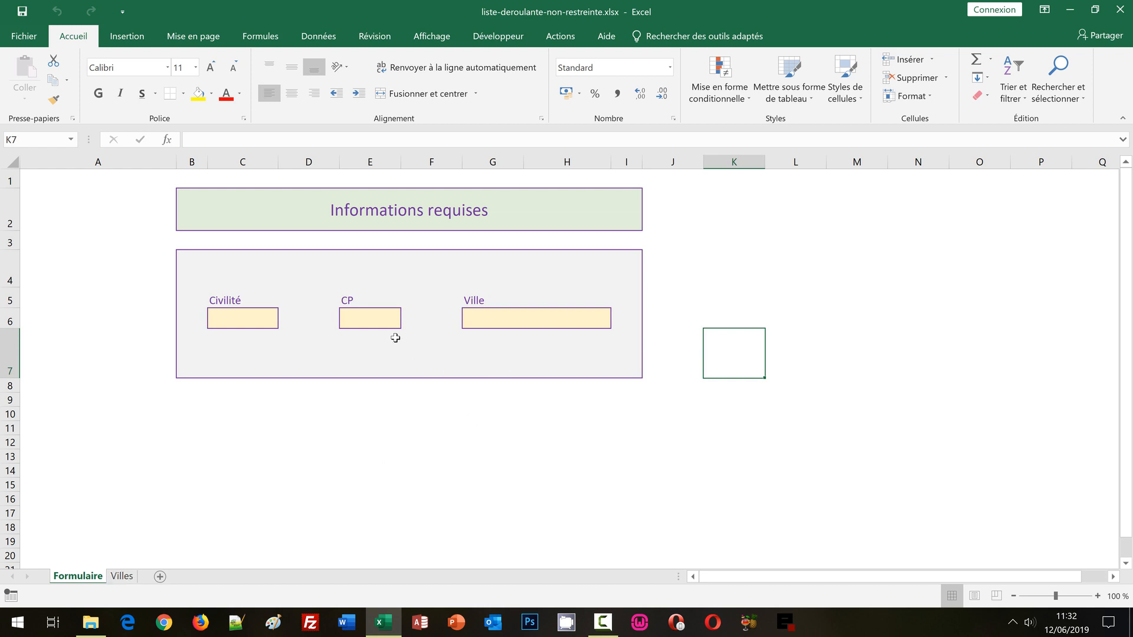
{"action": "left_click", "coordinate": [254, 317]}
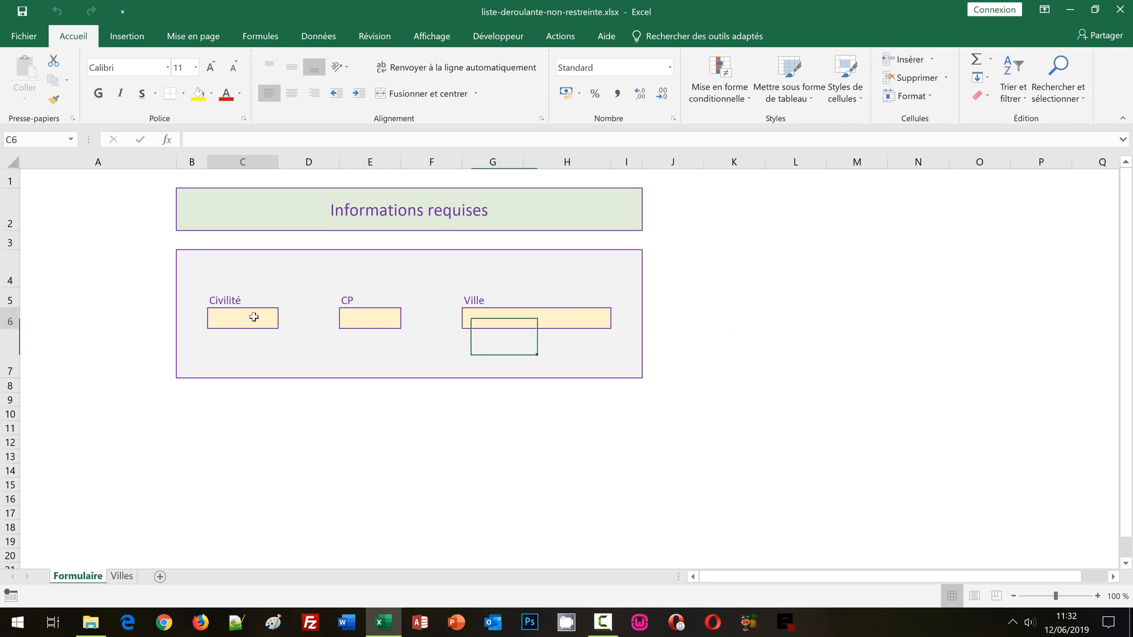
{"action": "left_click", "coordinate": [368, 319]}
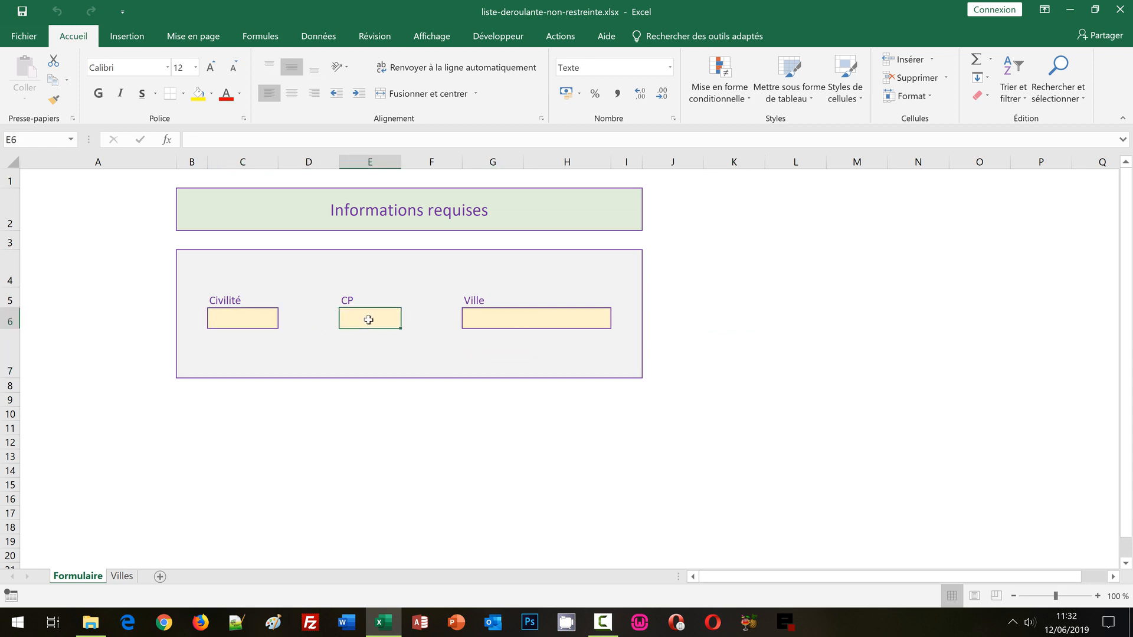
{"action": "left_click", "coordinate": [487, 316]}
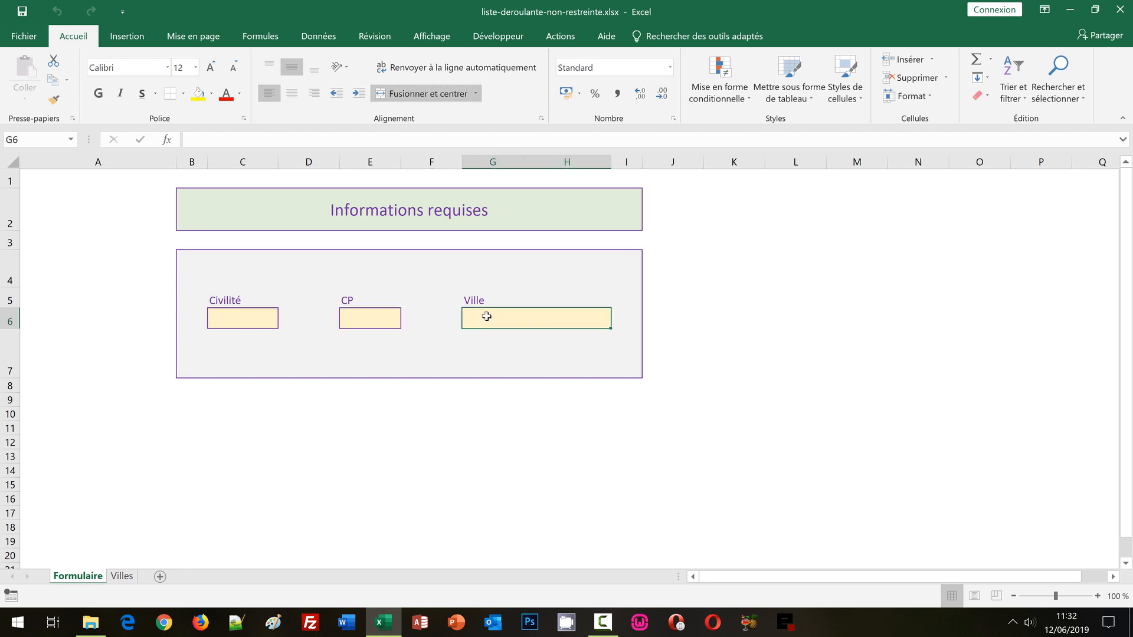
{"action": "left_click", "coordinate": [255, 313]}
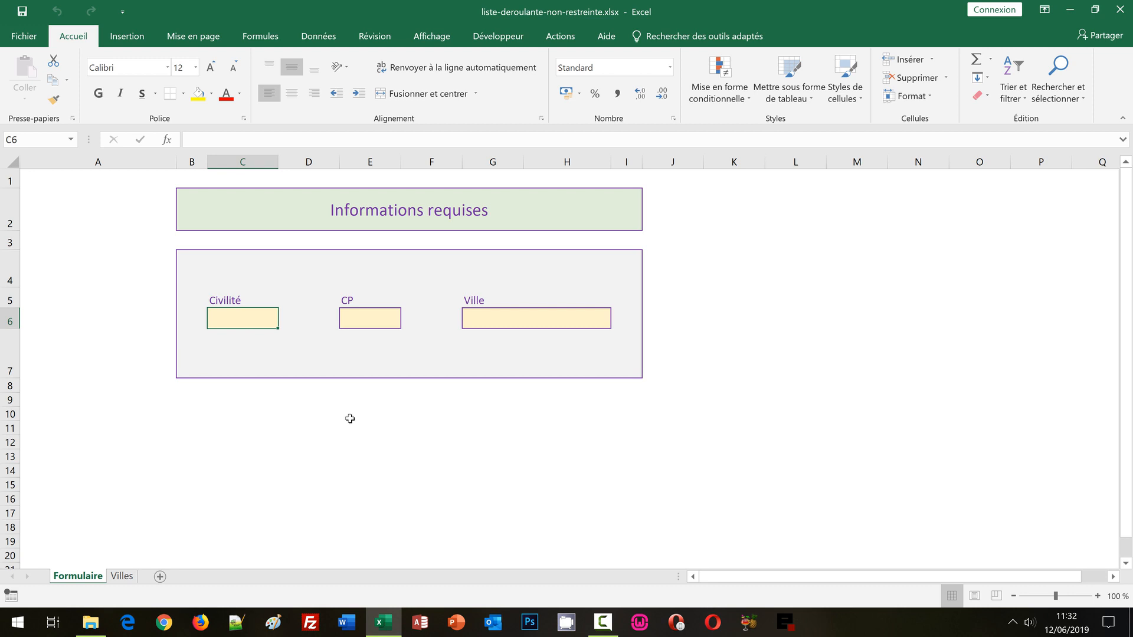
{"action": "left_click", "coordinate": [371, 327]}
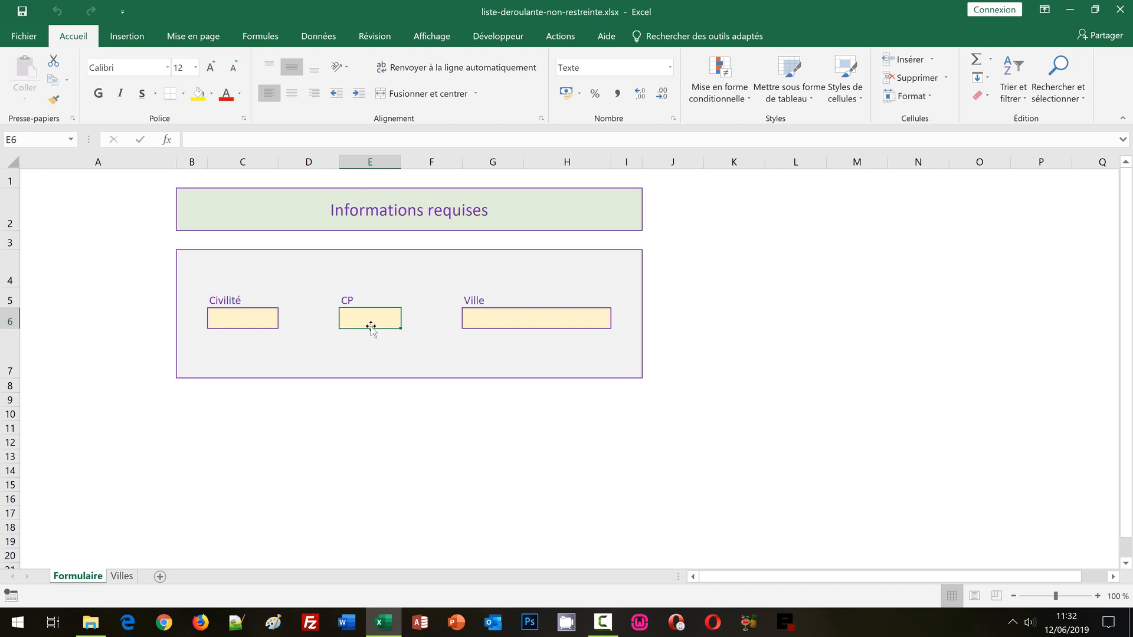
{"action": "left_click", "coordinate": [496, 322]}
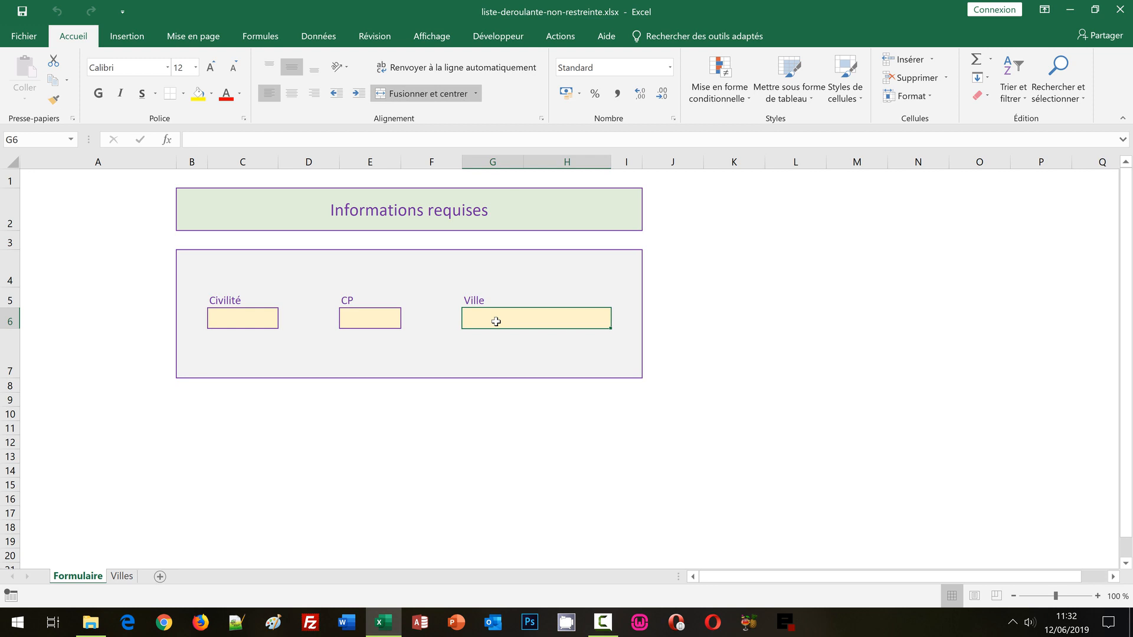
Step: Enter the postal code 06910 in the CP cell E6 of the form
{"action": "left_click", "coordinate": [363, 321]}
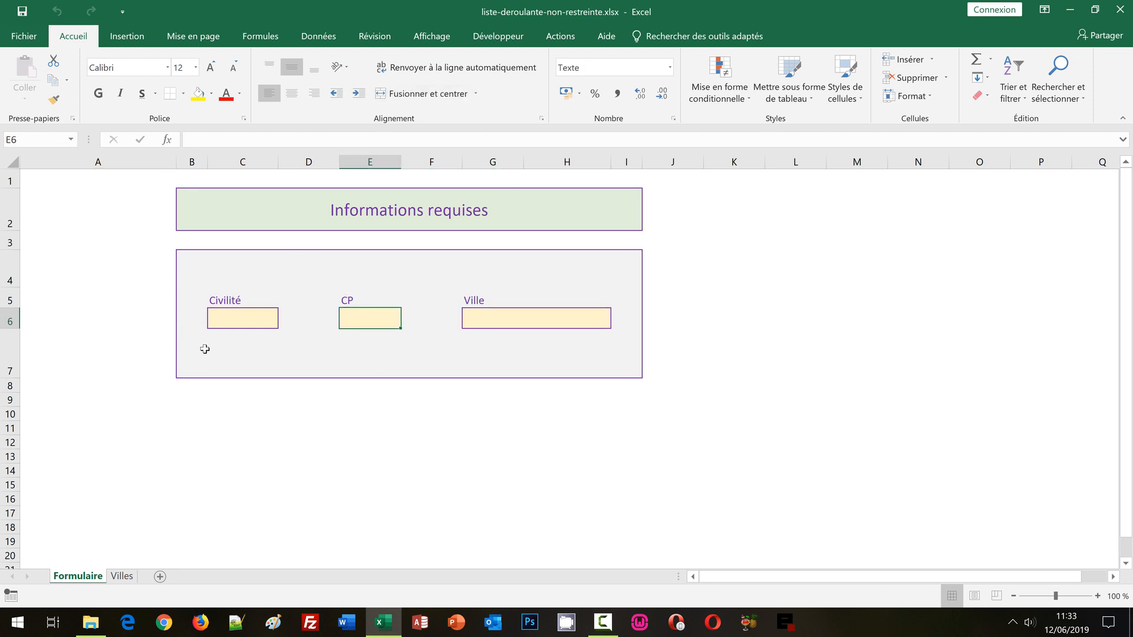
{"action": "type", "text": "06910"}
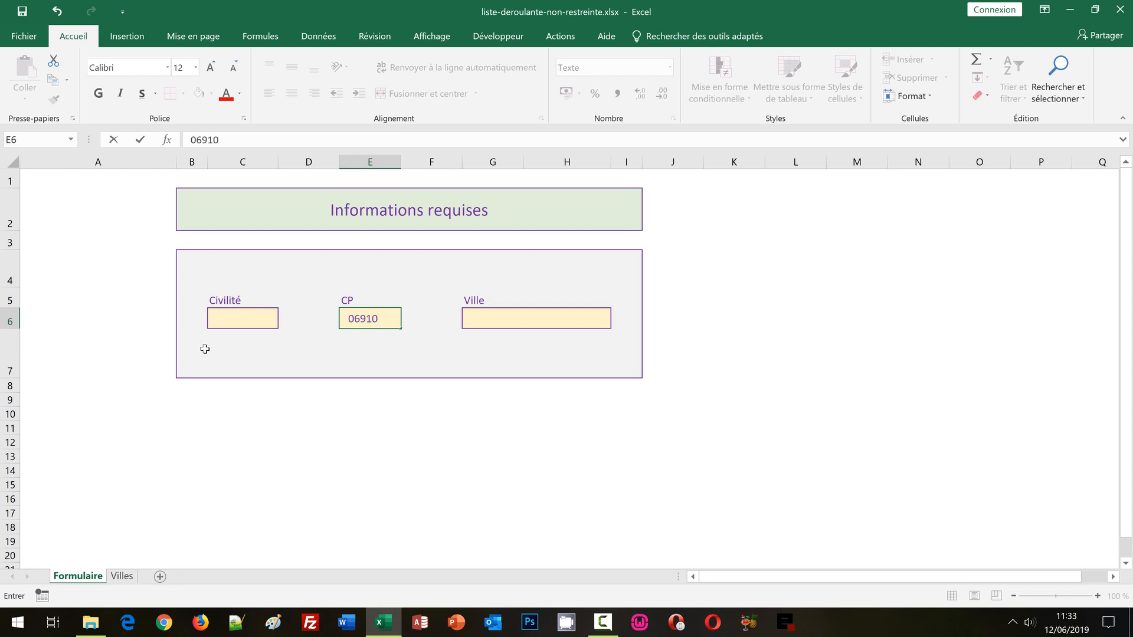
{"action": "key", "text": "Return"}
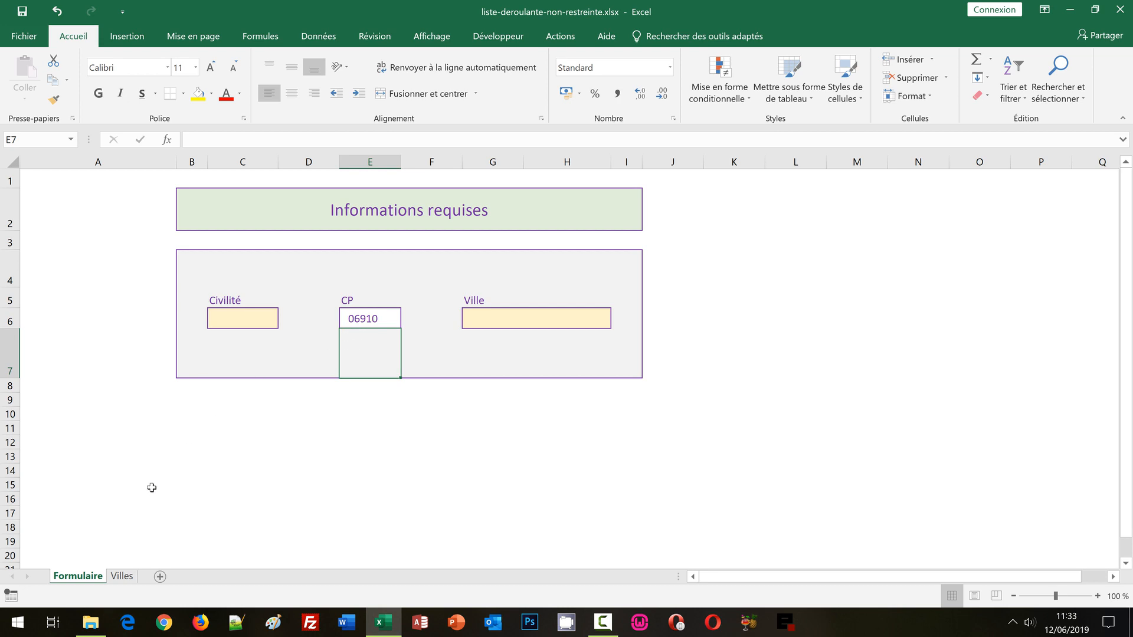
Step: Examine the commune table, the numbering in column E and the Extraction column H on the Villes sheet
{"action": "left_click", "coordinate": [120, 581]}
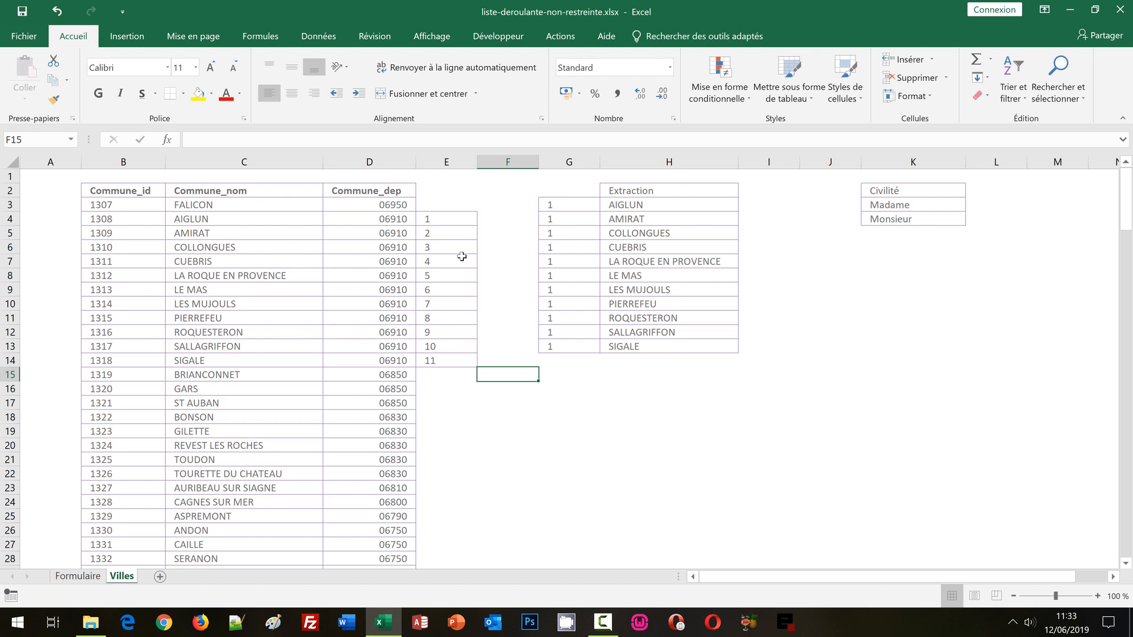
{"action": "left_click", "coordinate": [165, 166]}
{"action": "left_click_drag", "start_coordinate": [164, 166], "coordinate": [359, 157]}
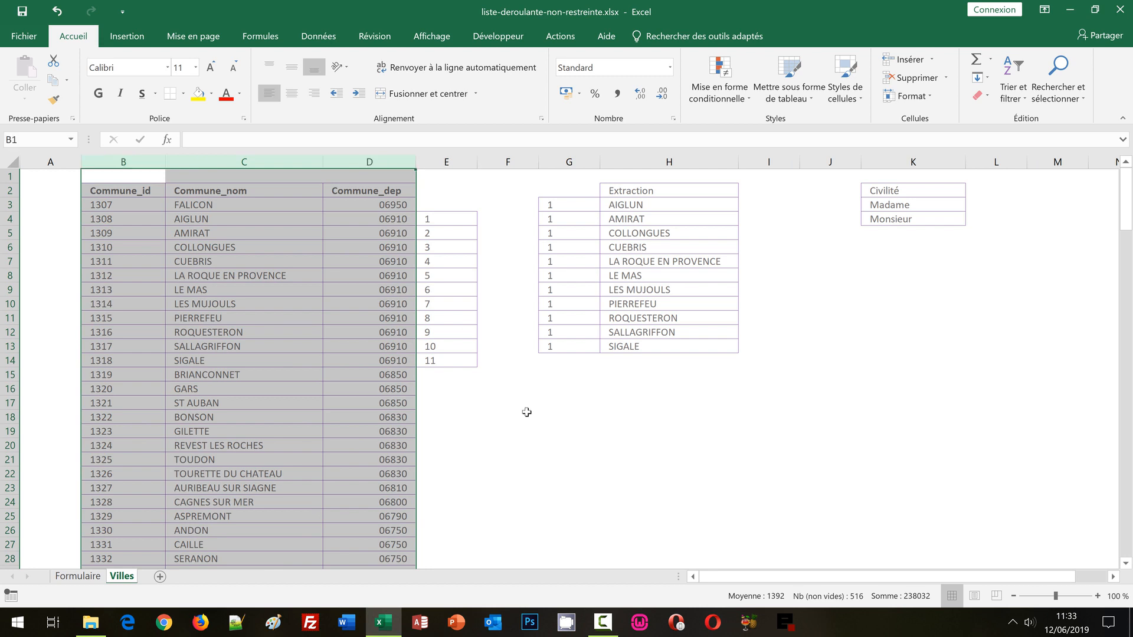
{"action": "left_click", "coordinate": [658, 470]}
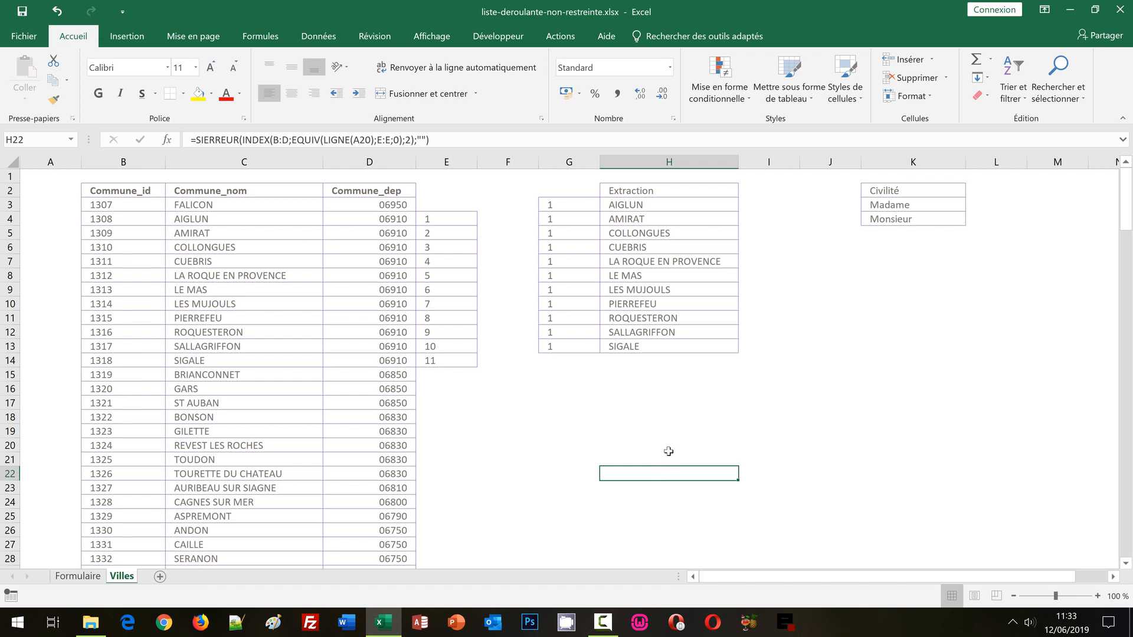
{"action": "left_click", "coordinate": [444, 157]}
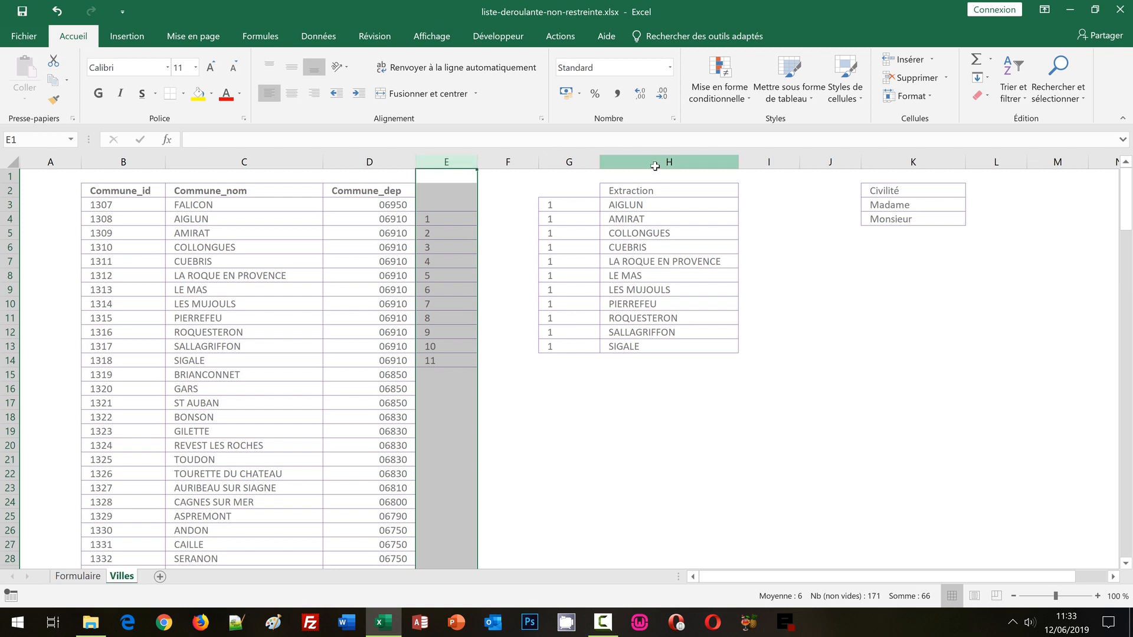
{"action": "left_click", "coordinate": [655, 163]}
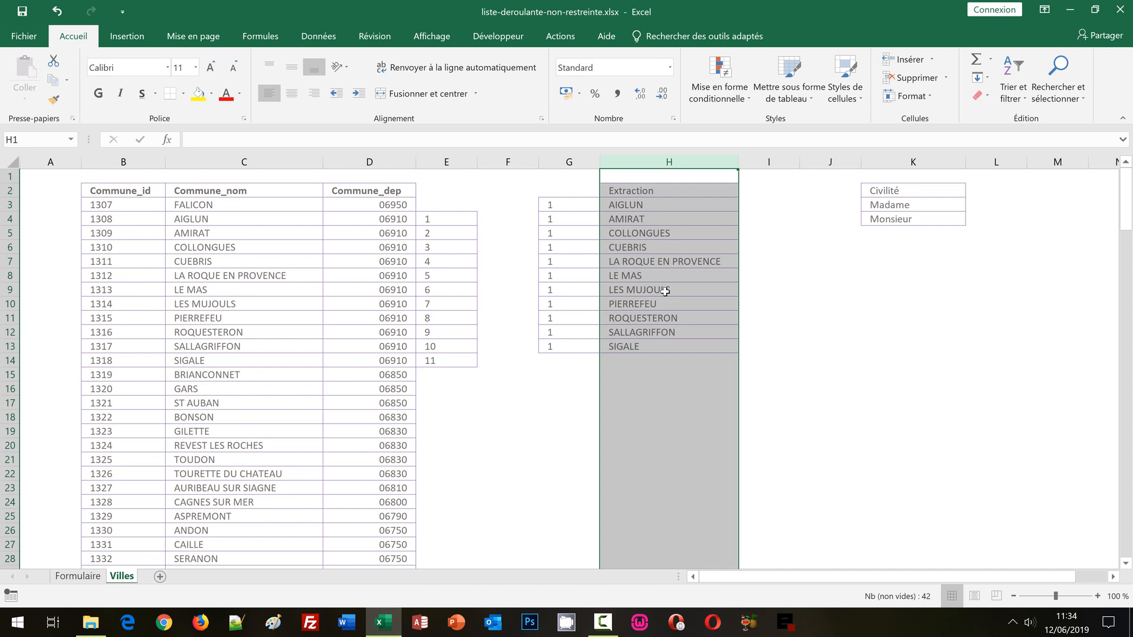
{"action": "left_click", "coordinate": [501, 386]}
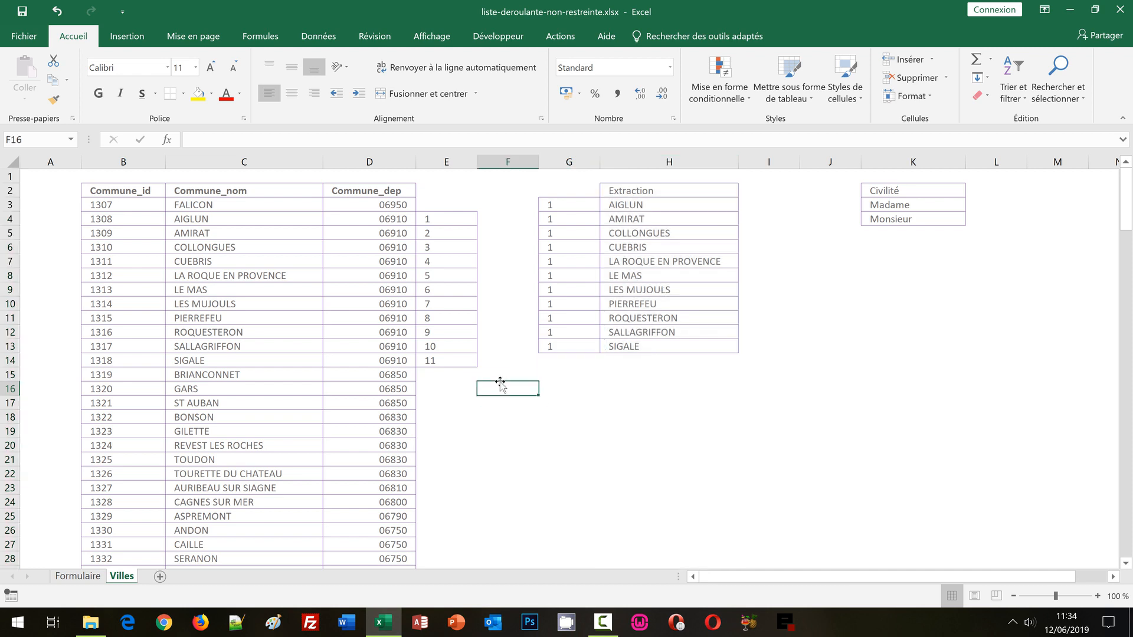
Step: Review the reference formula of the defined name liste and the Civilité entries in column K of the Villes sheet
{"action": "left_click", "coordinate": [267, 39]}
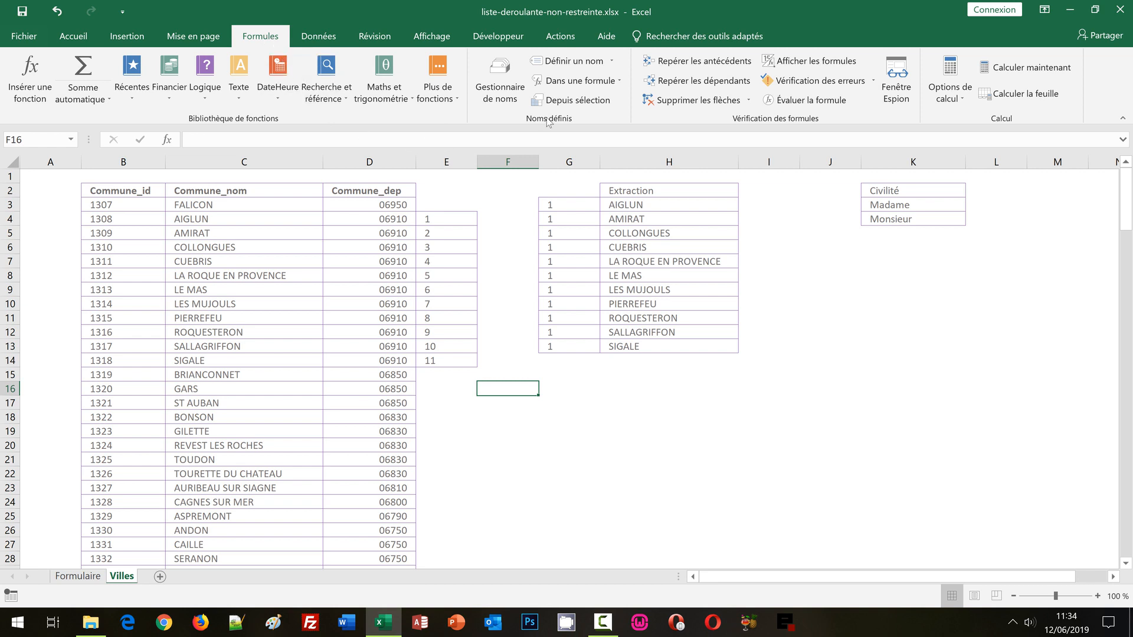
{"action": "left_click", "coordinate": [499, 78]}
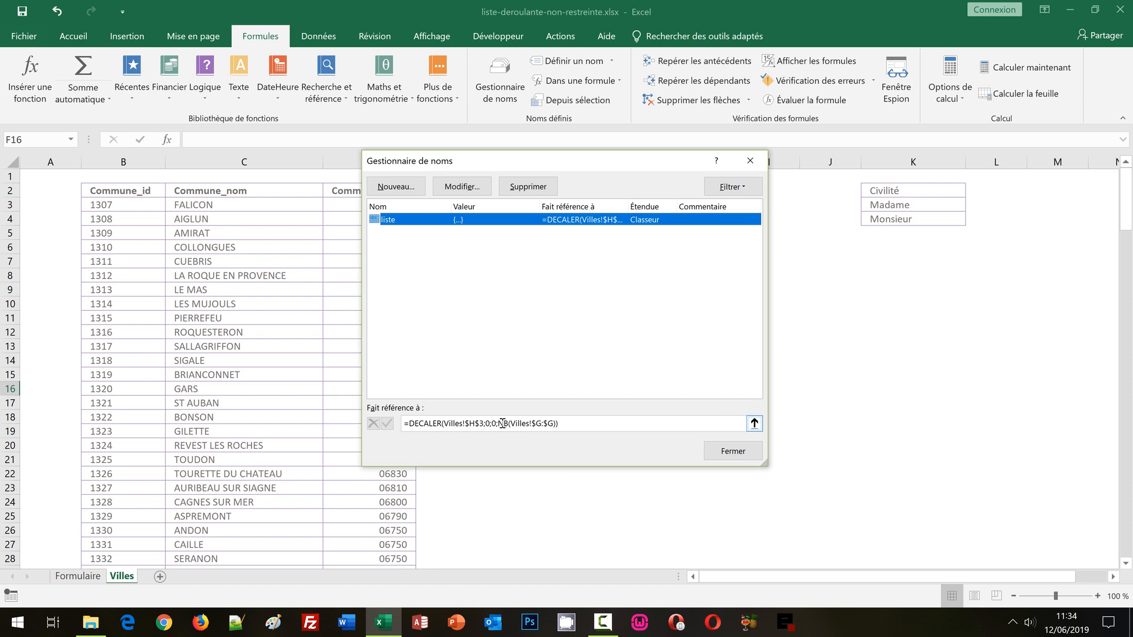
{"action": "left_click", "coordinate": [730, 452]}
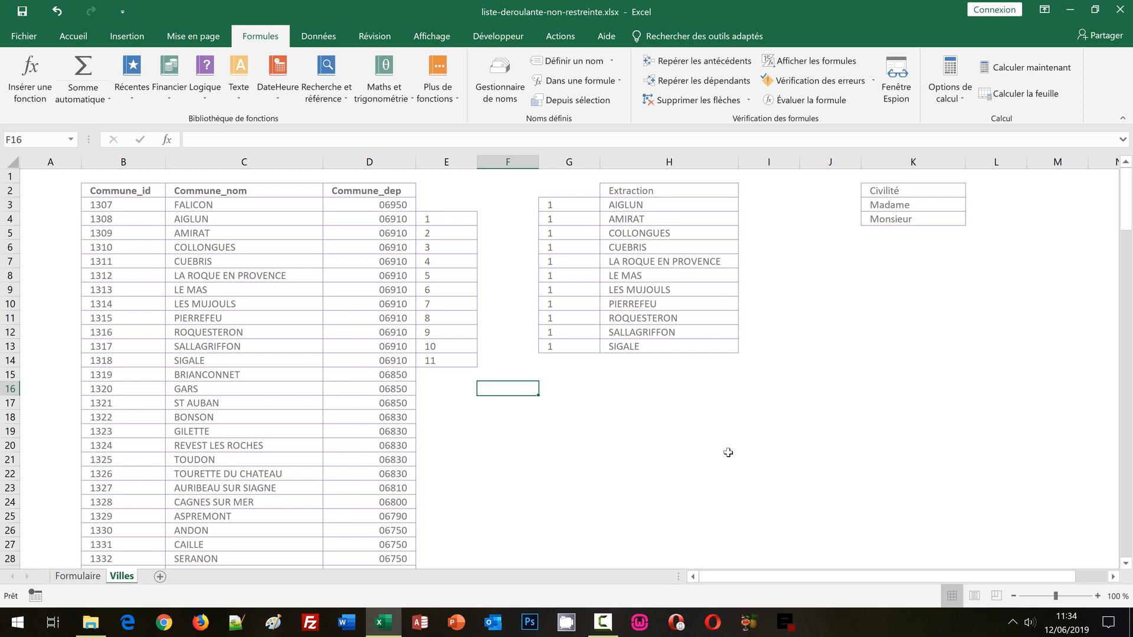
{"action": "left_click", "coordinate": [891, 162]}
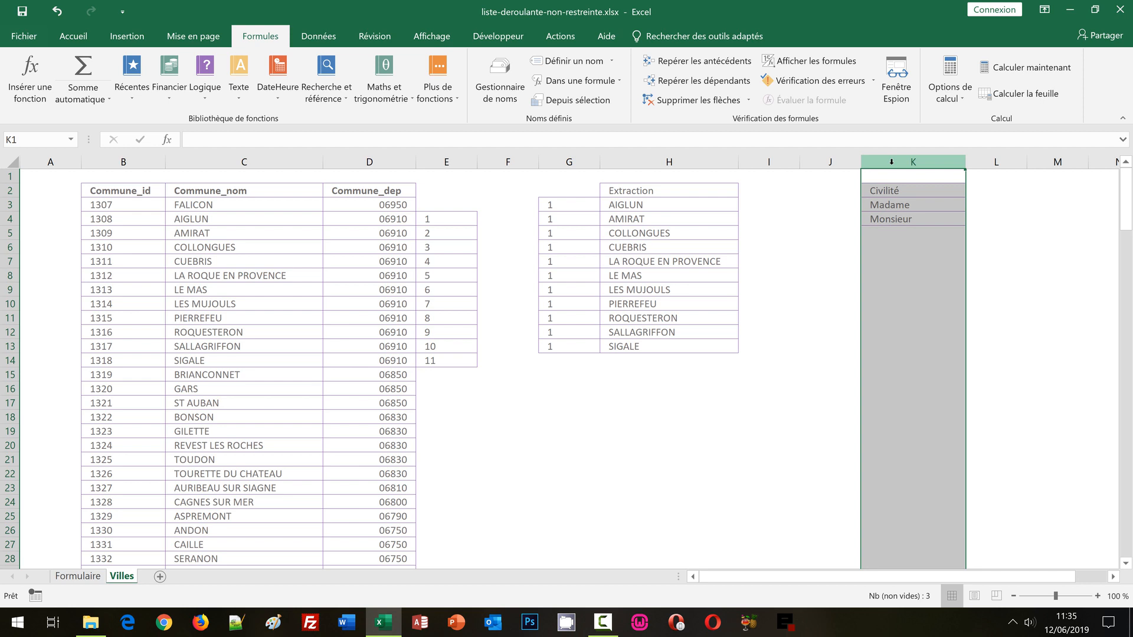
{"action": "left_click", "coordinate": [575, 430]}
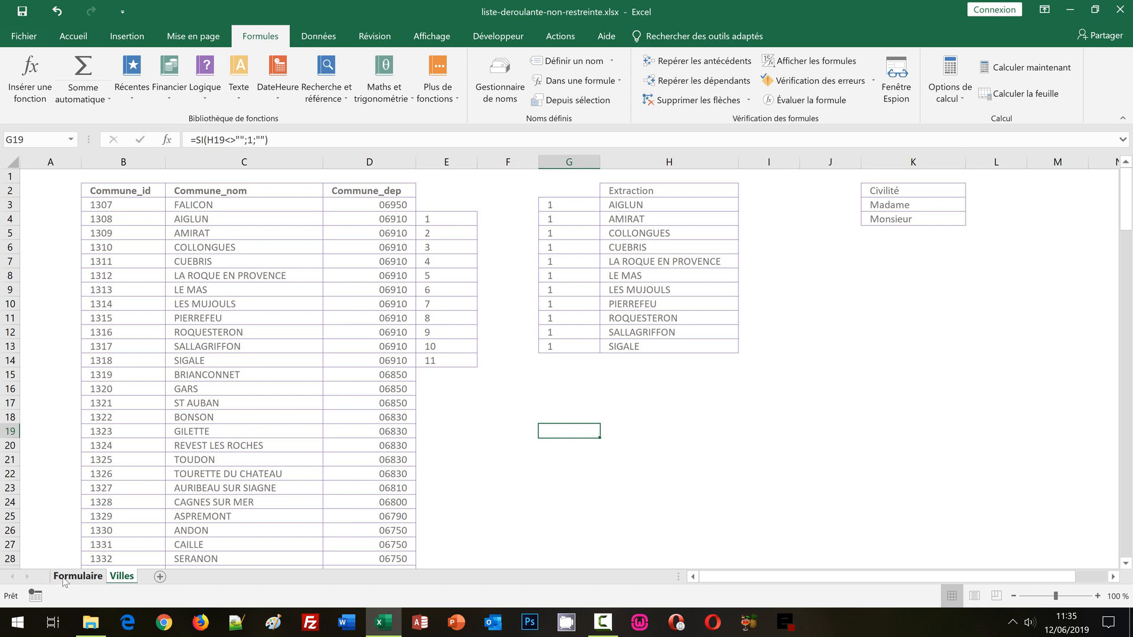
Step: Add a list validation to the Civilité cell C6 on Formulaire, sourced from K3:K4 of the Villes sheet, and check its choices
{"action": "key", "text": "ctrl+Page_Up"}
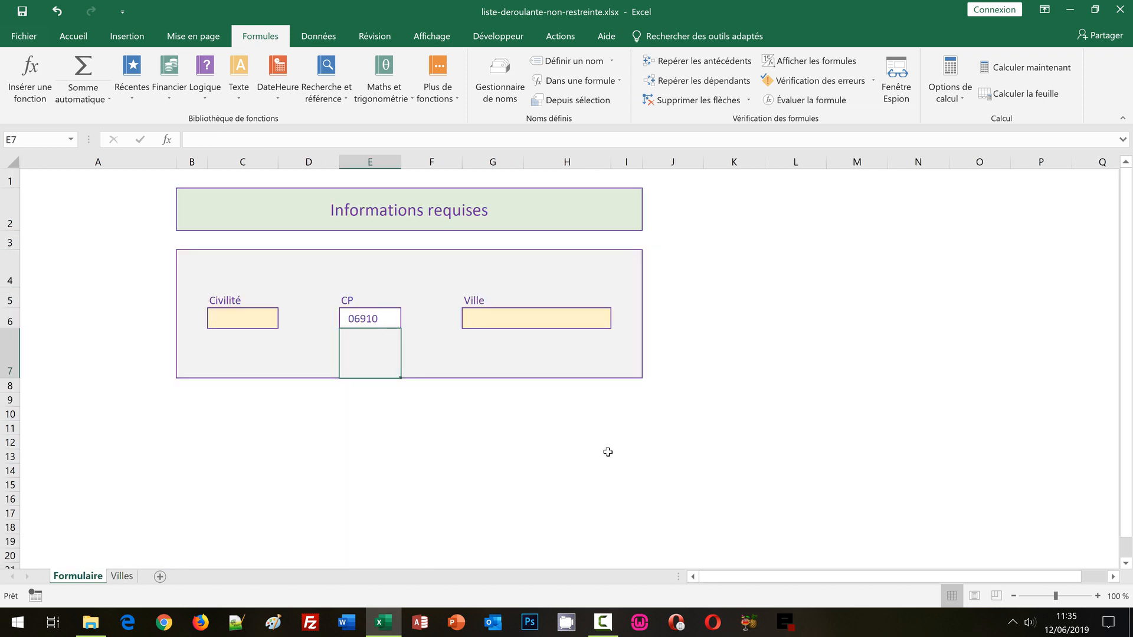
{"action": "left_click", "coordinate": [227, 317]}
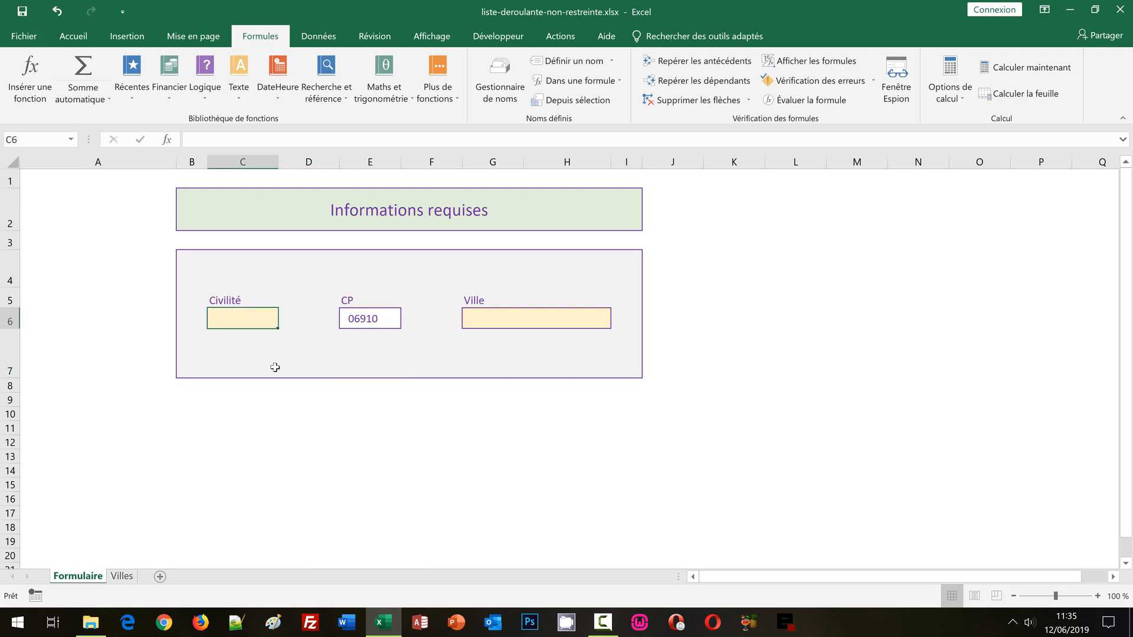
{"action": "left_click", "coordinate": [309, 39]}
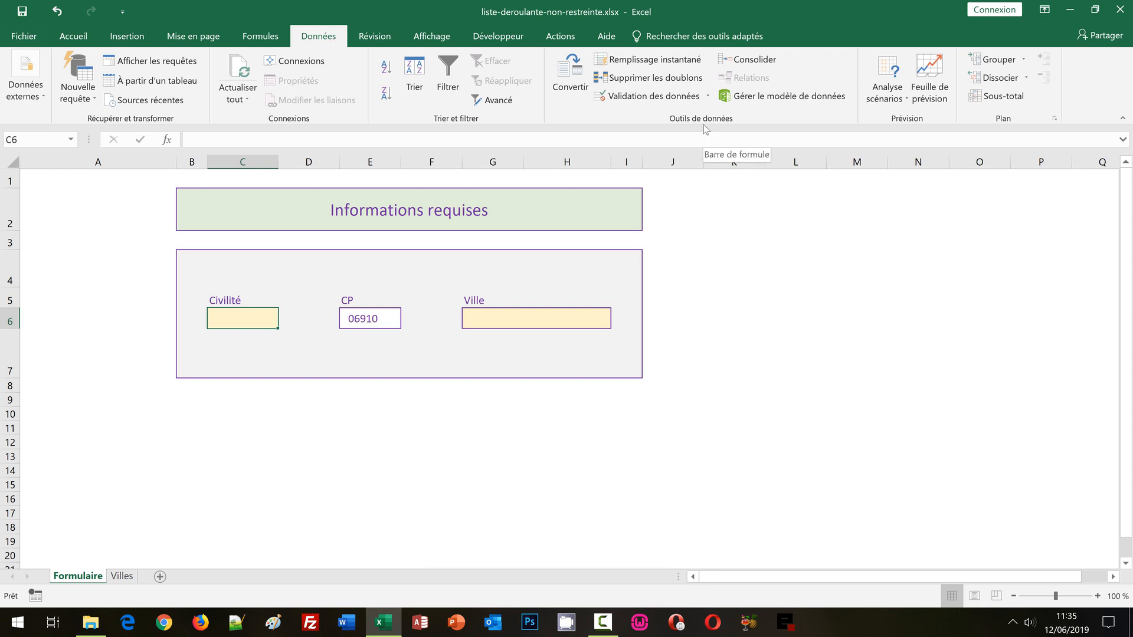
{"action": "left_click", "coordinate": [651, 96]}
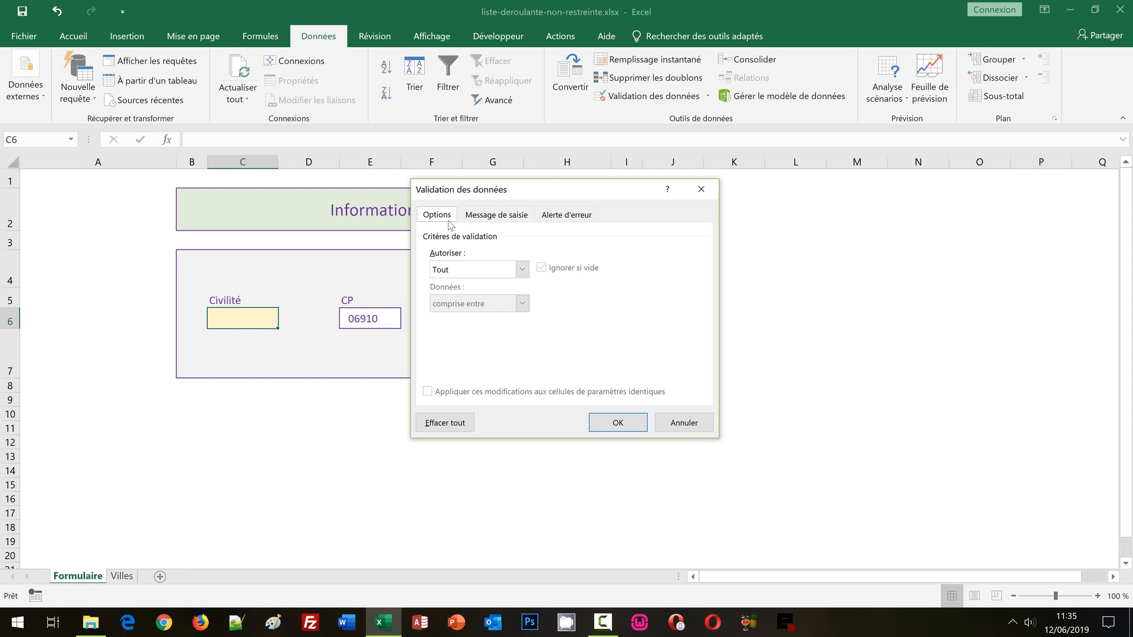
{"action": "left_click", "coordinate": [522, 270]}
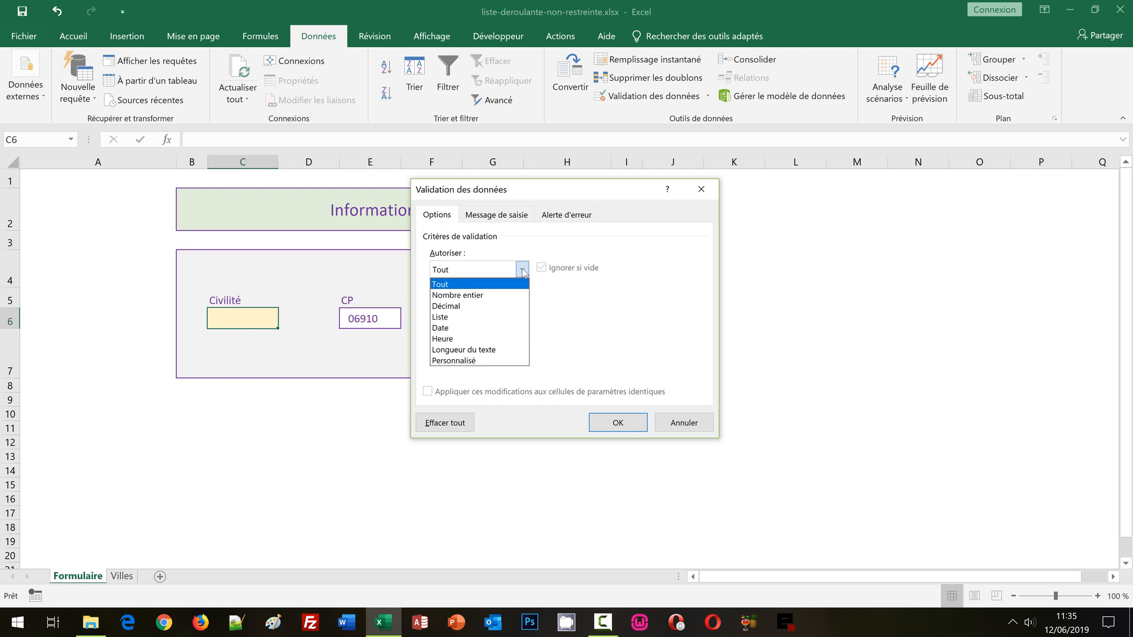
{"action": "left_click", "coordinate": [471, 323]}
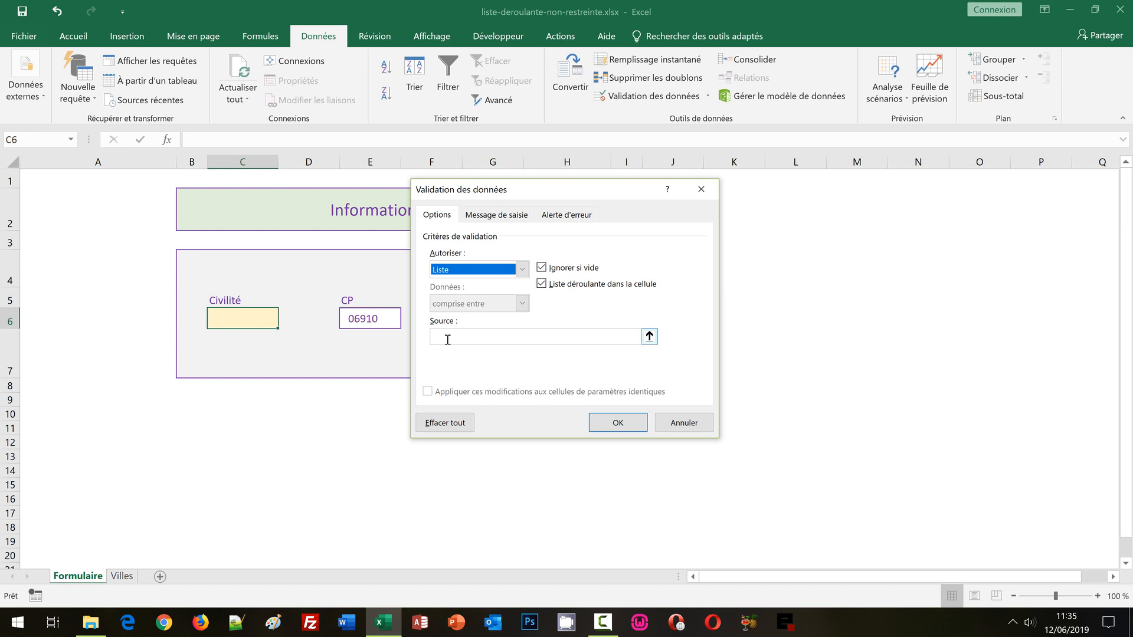
{"action": "left_click", "coordinate": [447, 340]}
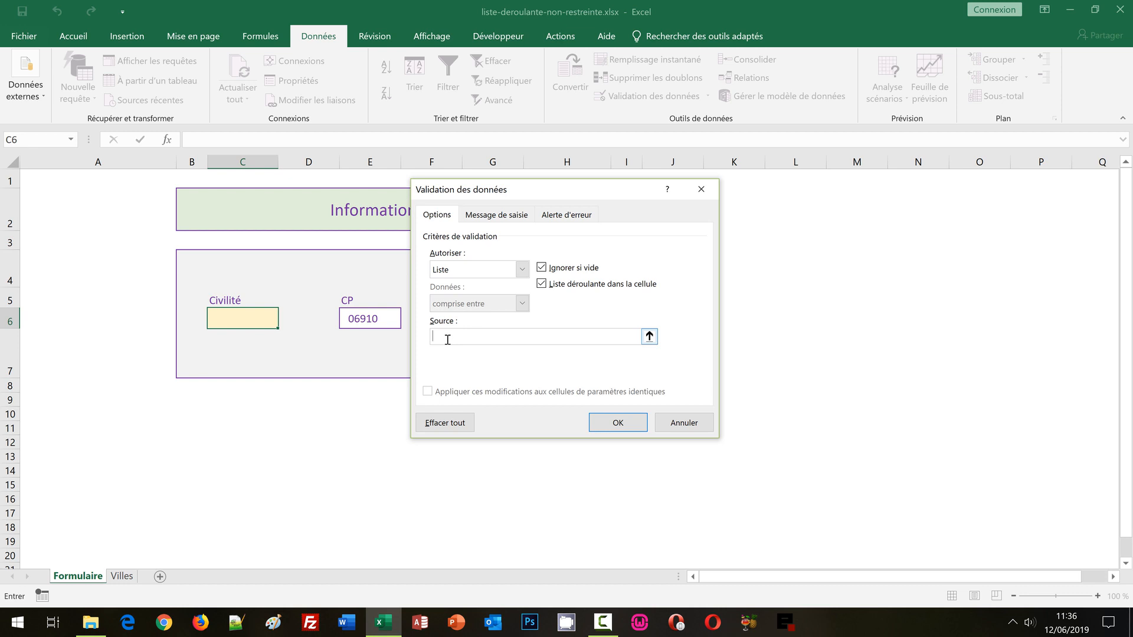
{"action": "left_click", "coordinate": [123, 577]}
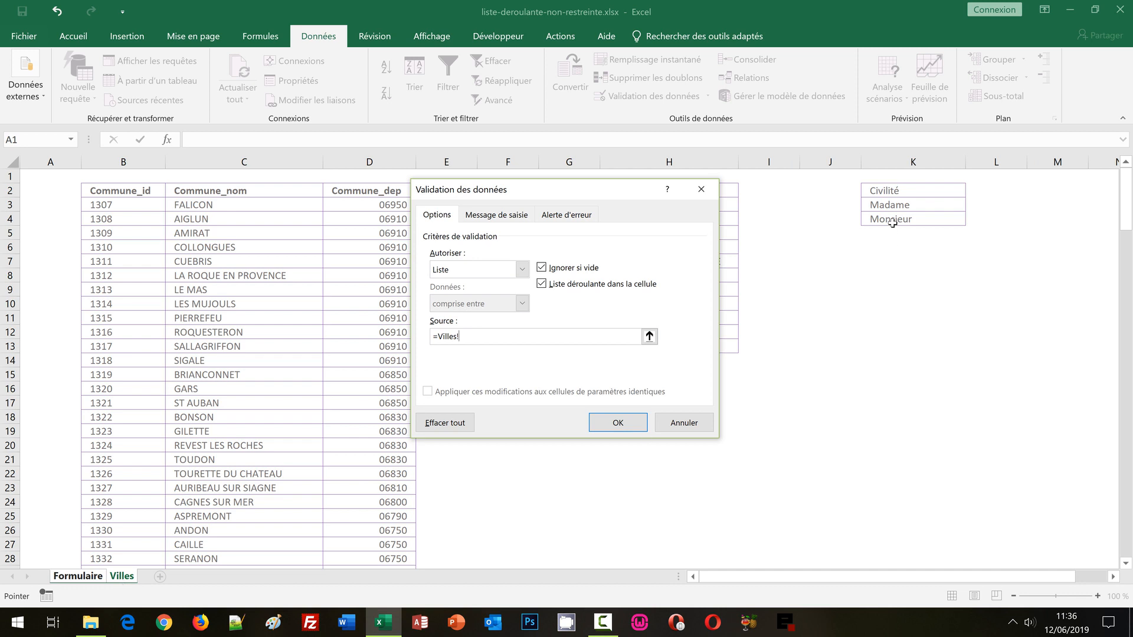
{"action": "left_click_drag", "start_coordinate": [887, 204], "coordinate": [889, 219]}
{"action": "left_click", "coordinate": [617, 423]}
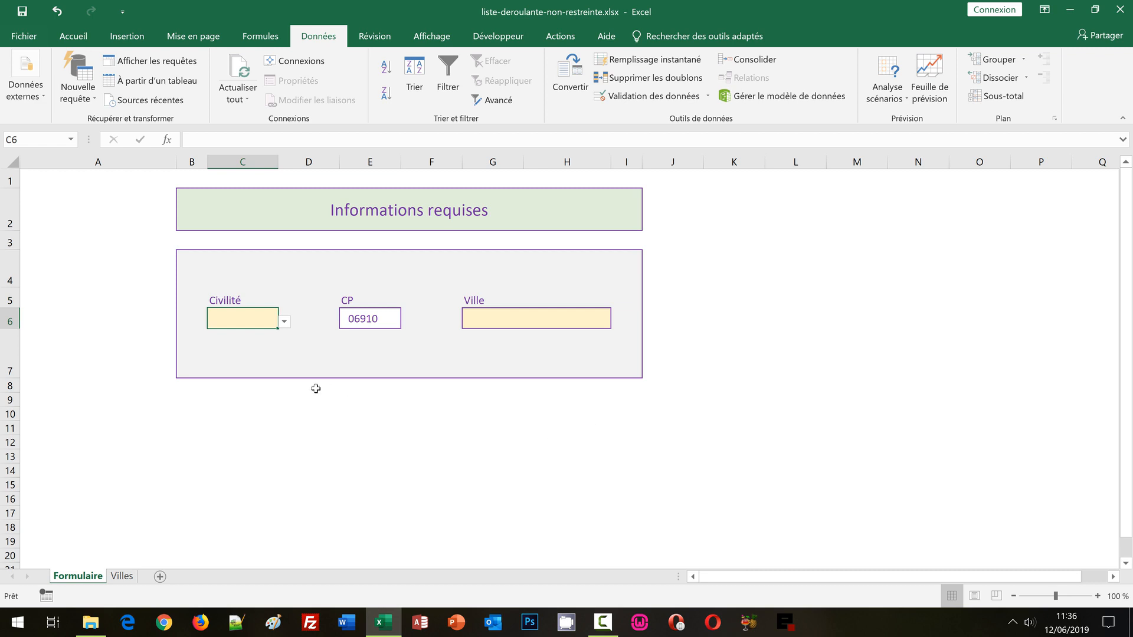
{"action": "left_click", "coordinate": [285, 323]}
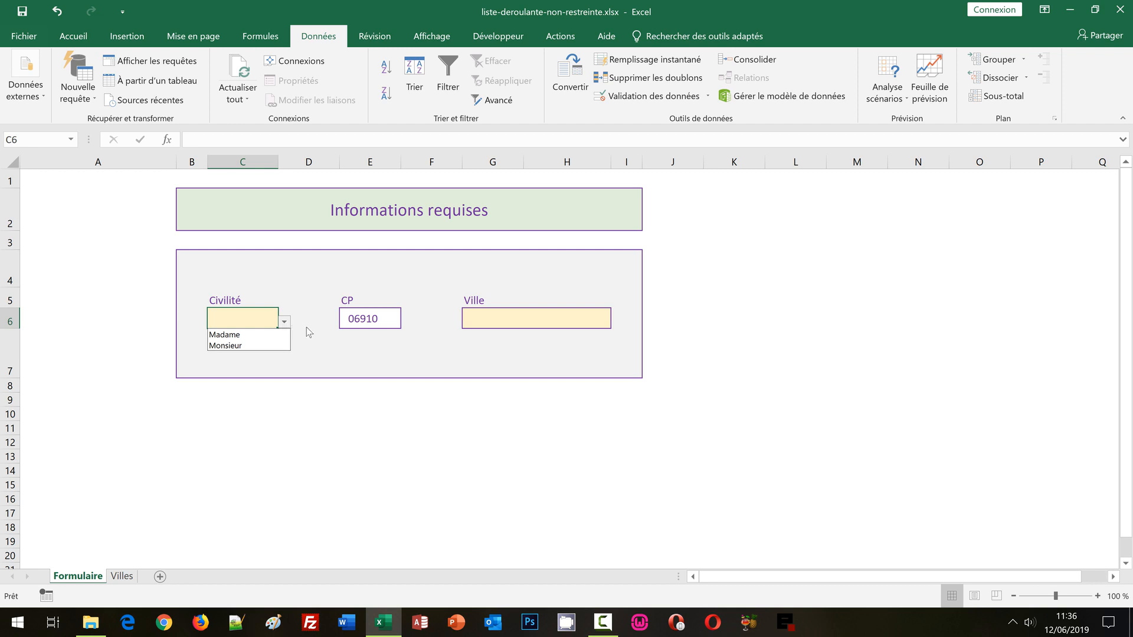
Step: Add a list validation to the Ville cell G6, sourced from the defined name =Liste, and check its choices
{"action": "left_click", "coordinate": [536, 318]}
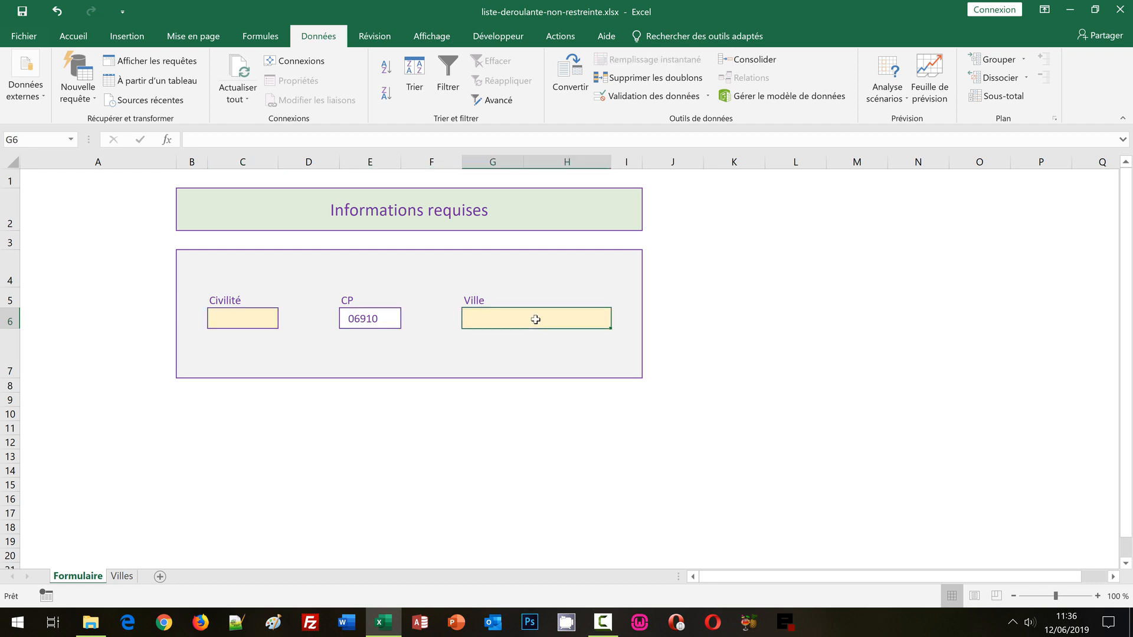
{"action": "left_click", "coordinate": [648, 100]}
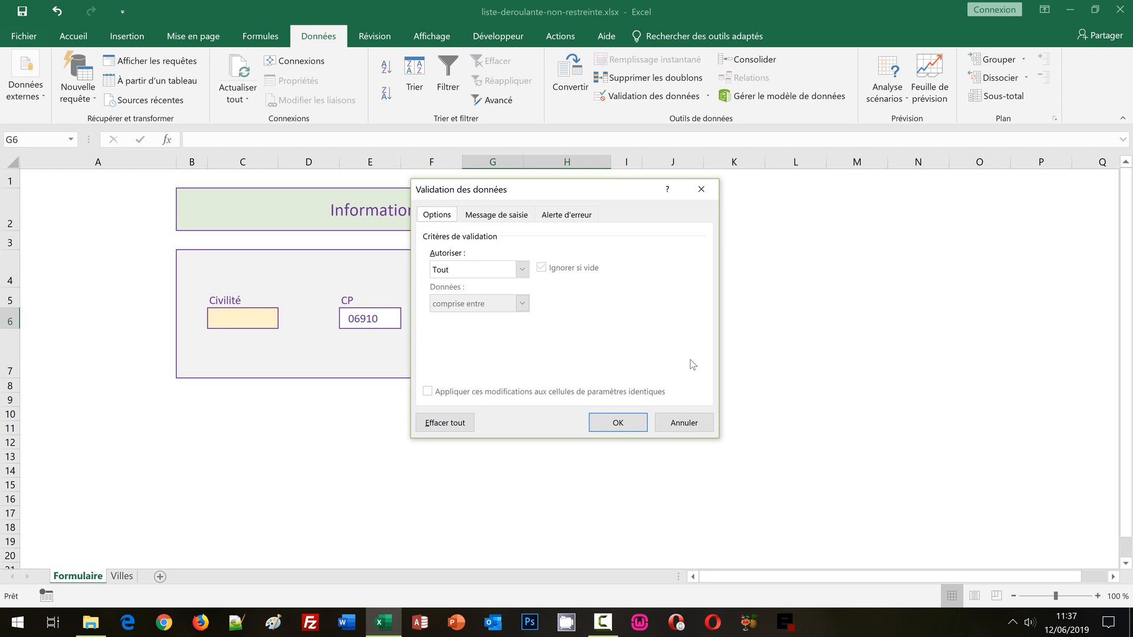
{"action": "left_click", "coordinate": [522, 269]}
{"action": "left_click", "coordinate": [456, 319]}
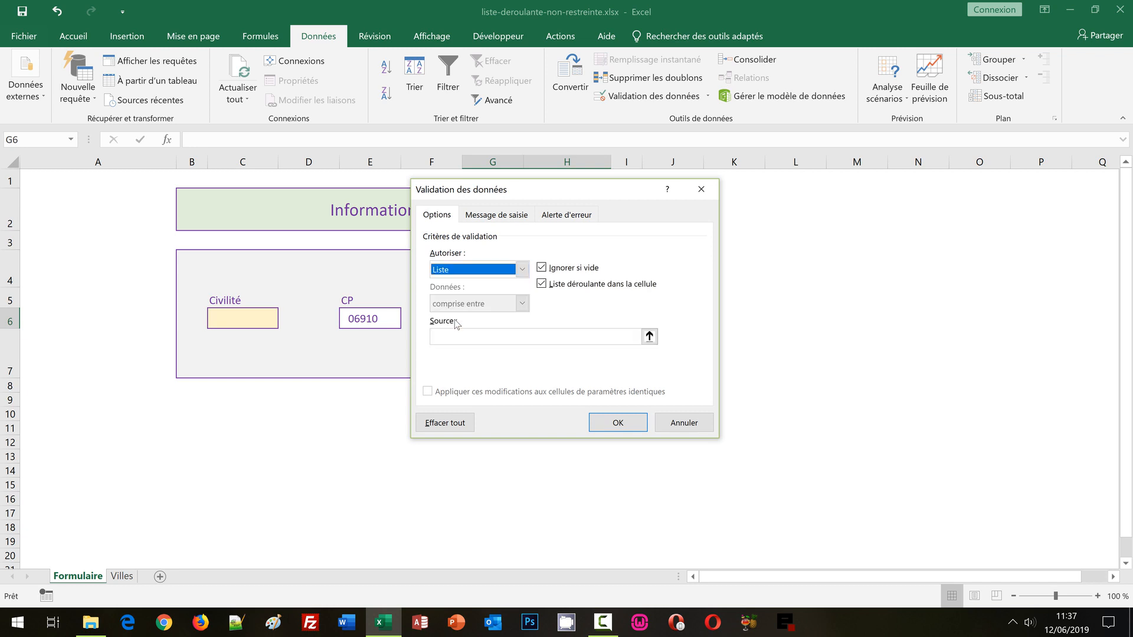
{"action": "left_click", "coordinate": [460, 334]}
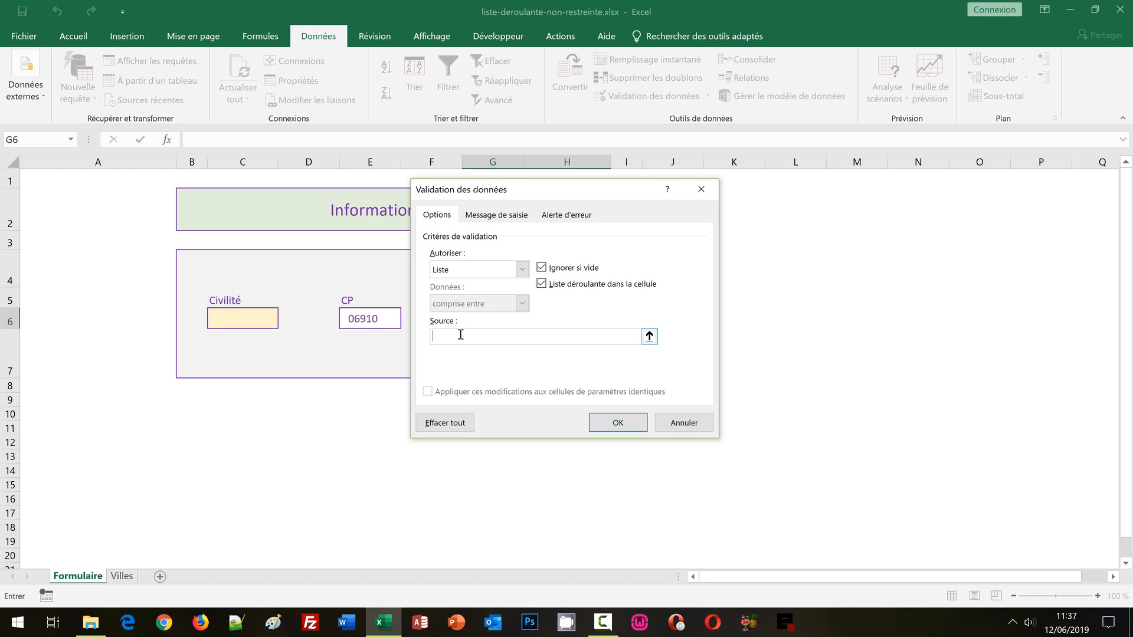
{"action": "type", "text": "=Liste"}
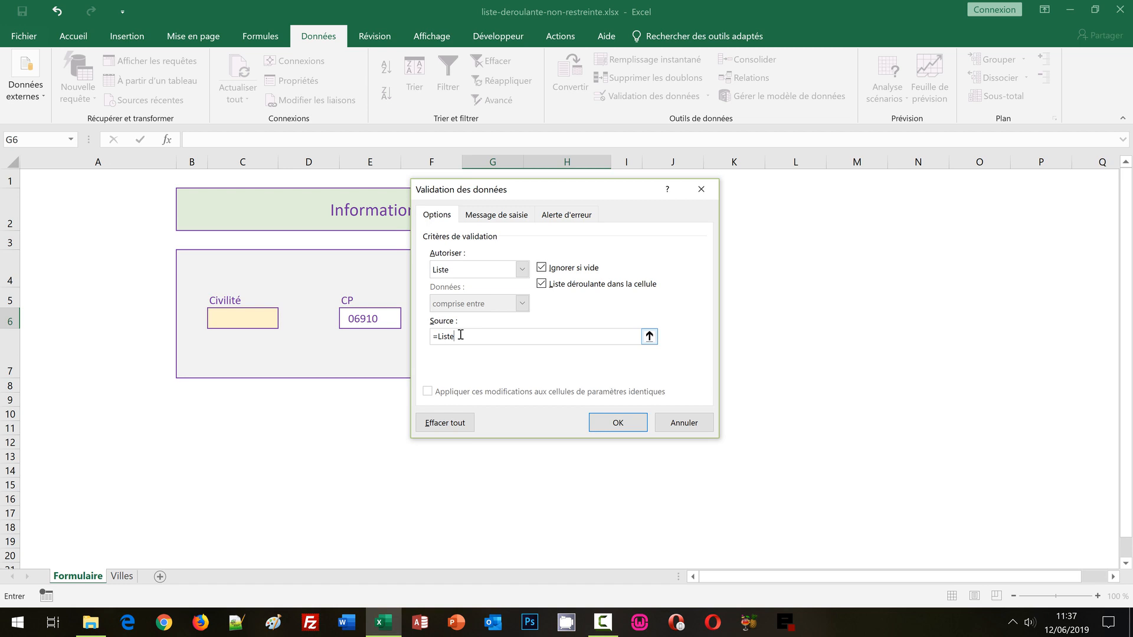
{"action": "left_click", "coordinate": [608, 425]}
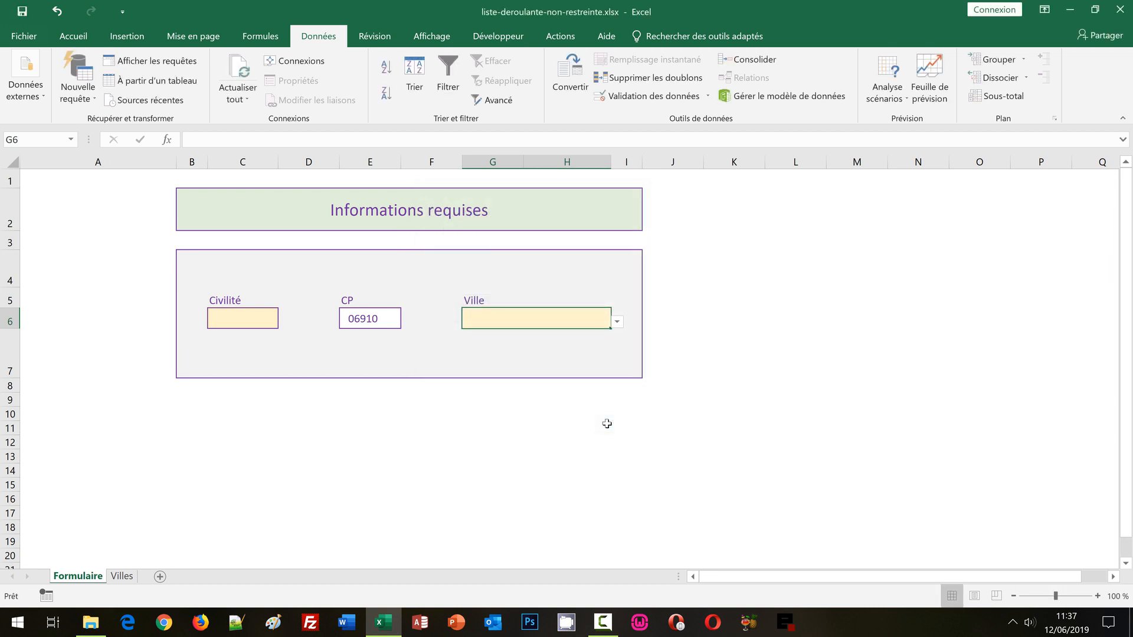
{"action": "left_click", "coordinate": [617, 323]}
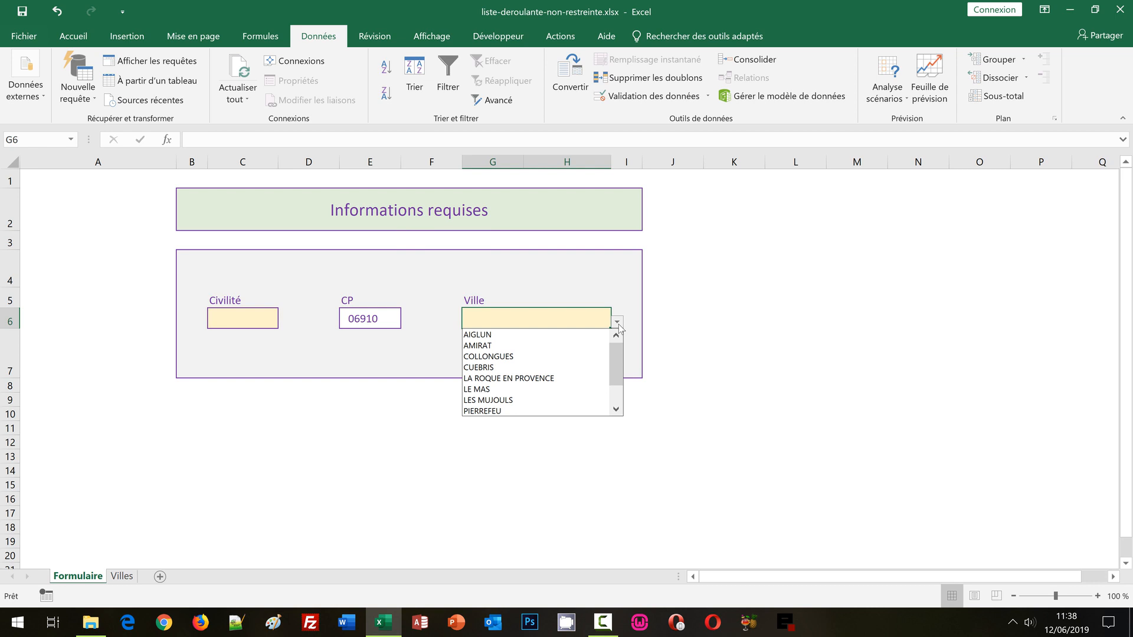
Step: Change the postal code in the CP cell E6 to 06750 and check the choices offered in the Ville cell
{"action": "left_click", "coordinate": [367, 319]}
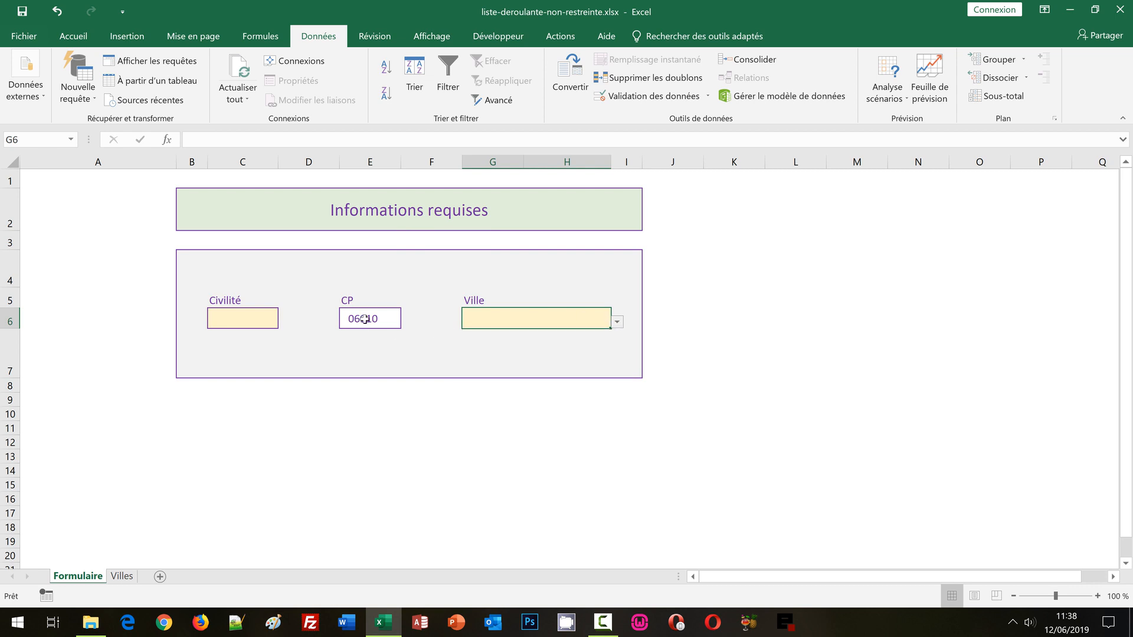
{"action": "left_click", "coordinate": [370, 318]}
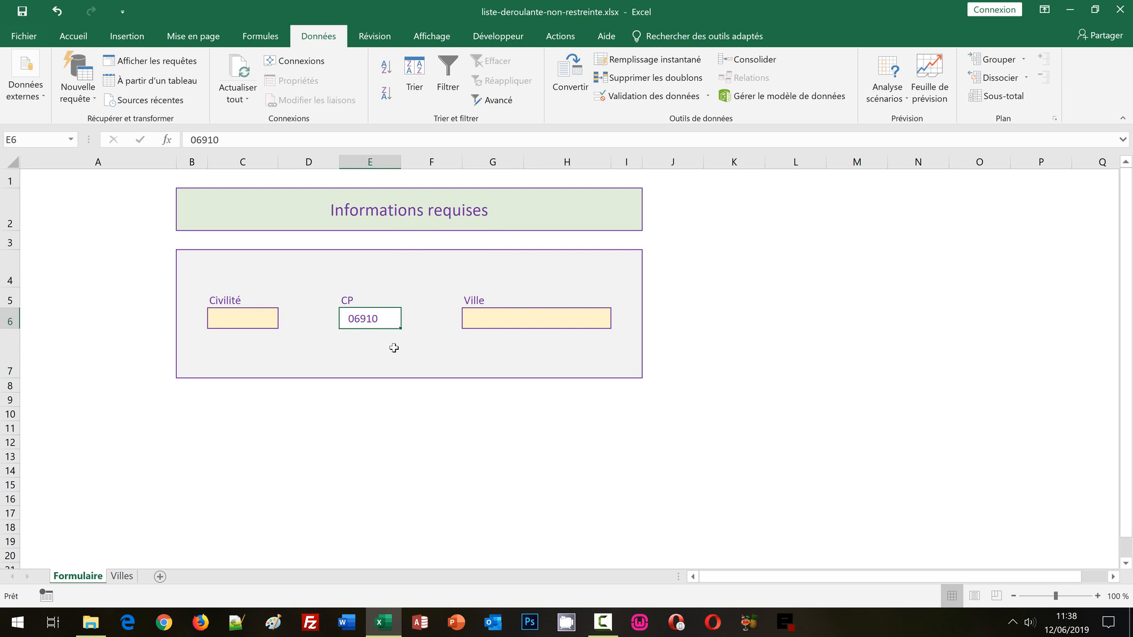
{"action": "type", "text": "06750"}
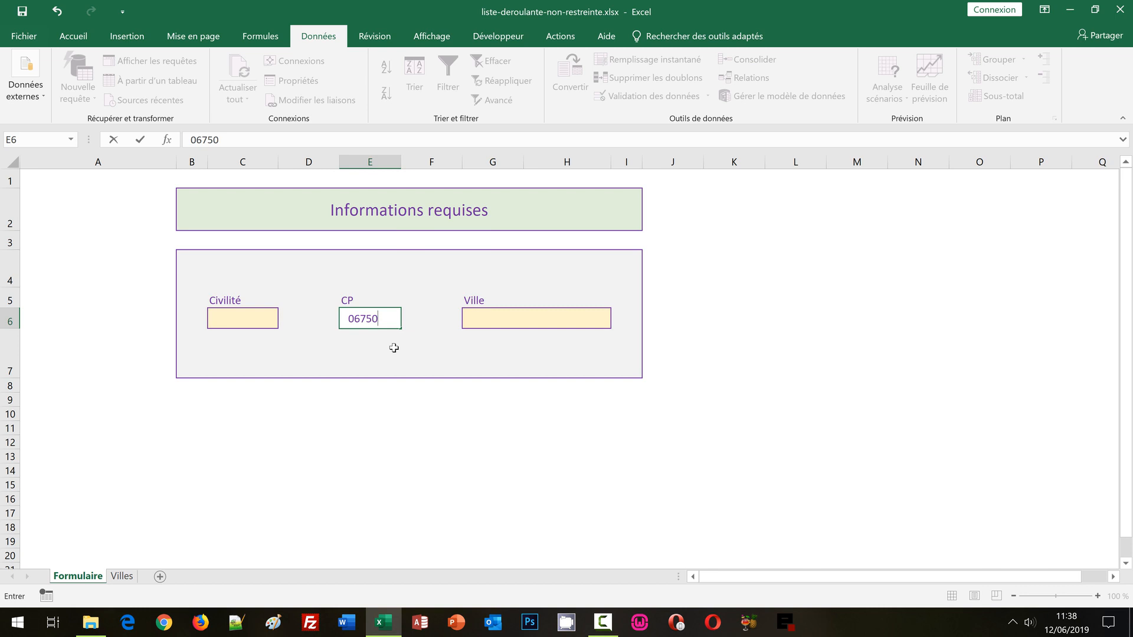
{"action": "key", "text": "Return"}
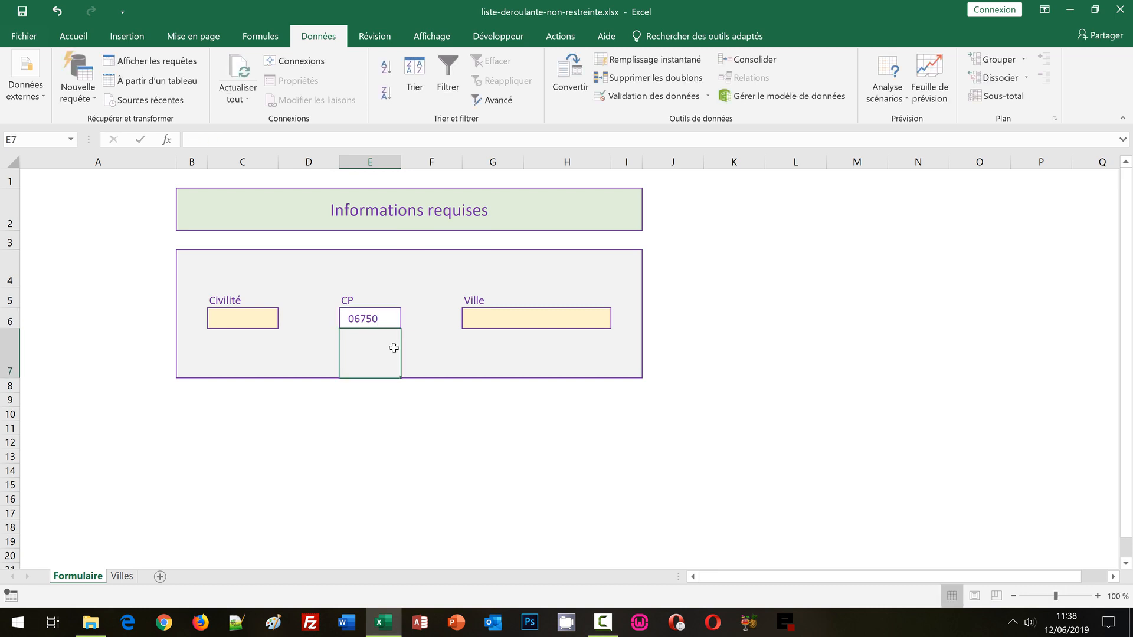
{"action": "left_click", "coordinate": [584, 322]}
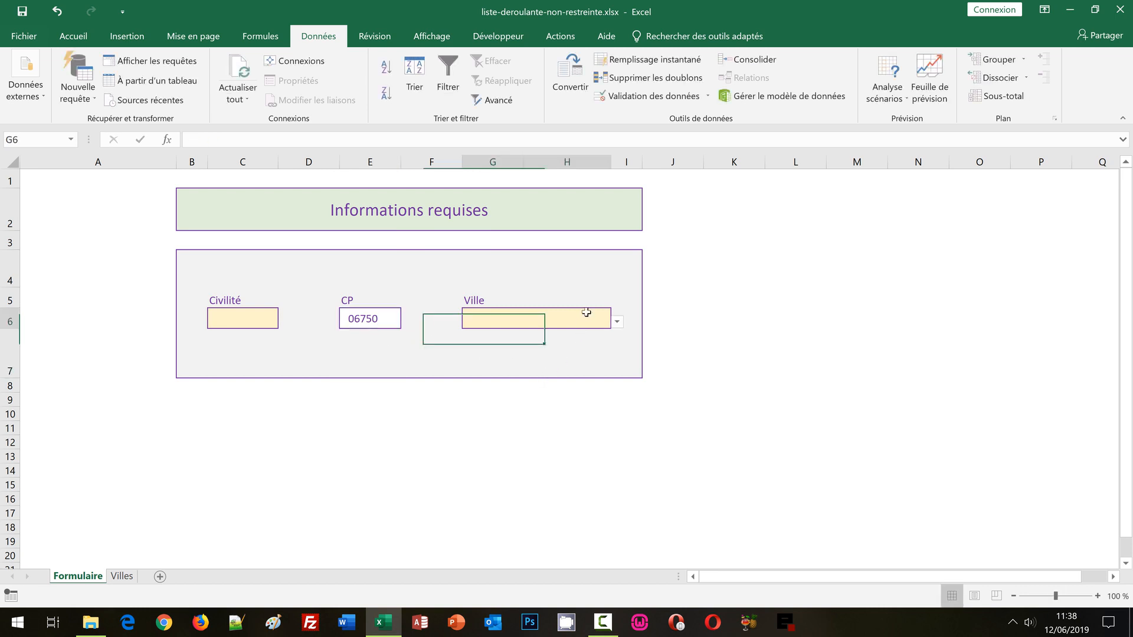
{"action": "left_click", "coordinate": [617, 323]}
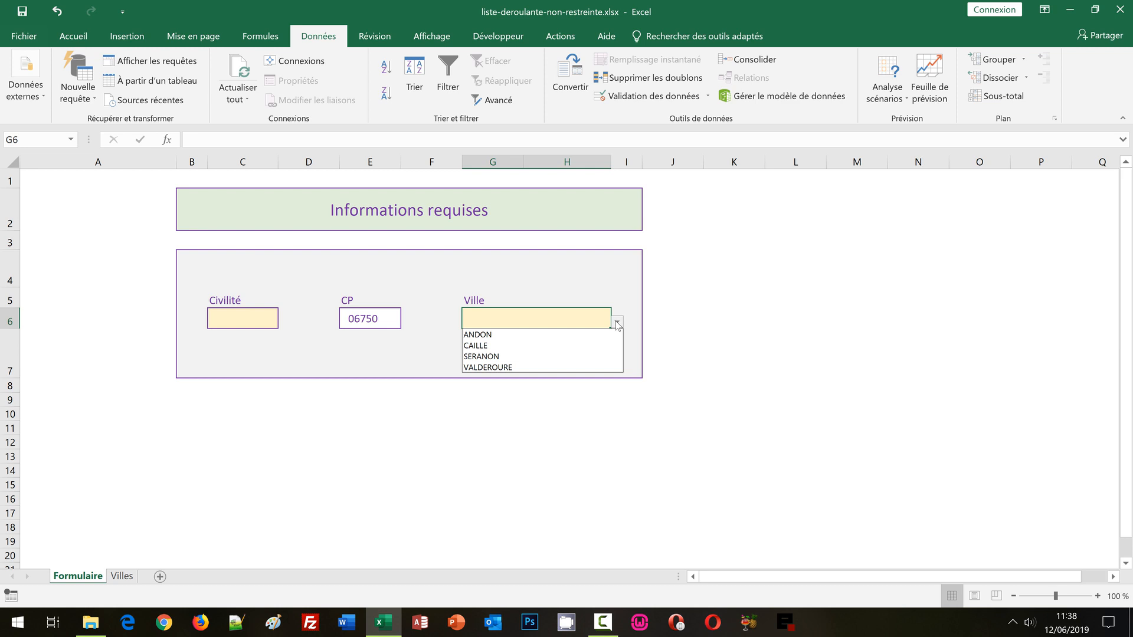
Step: Try to enter Messieurs, a value outside the list, in the Civilité cell C6 and cancel the entry
{"action": "left_click", "coordinate": [238, 317]}
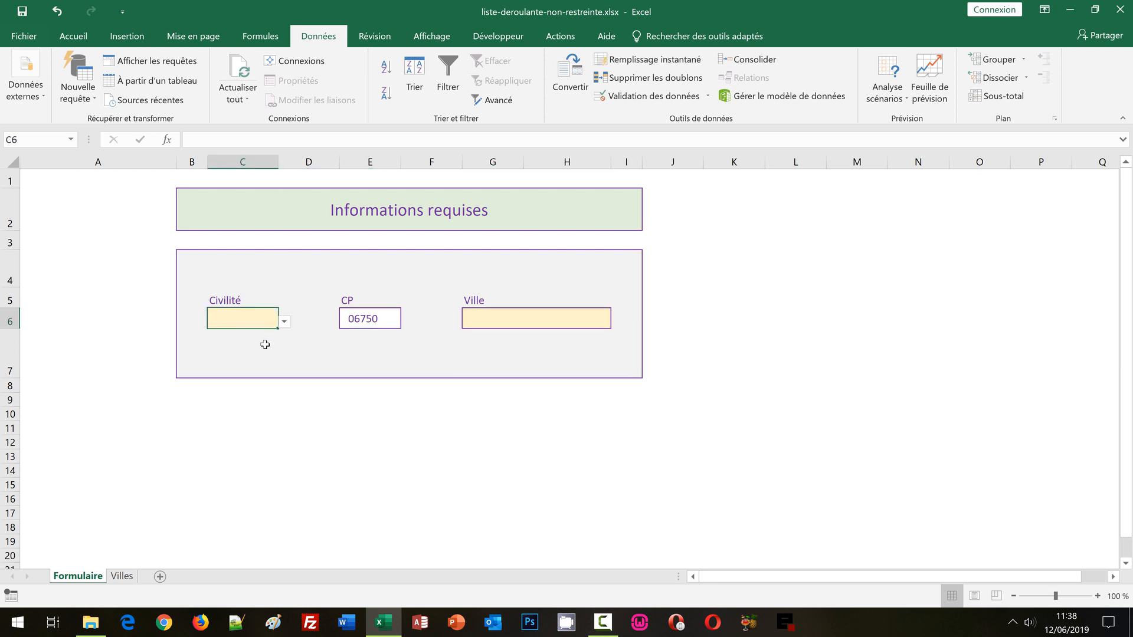
{"action": "key", "text": "shift+Up"}
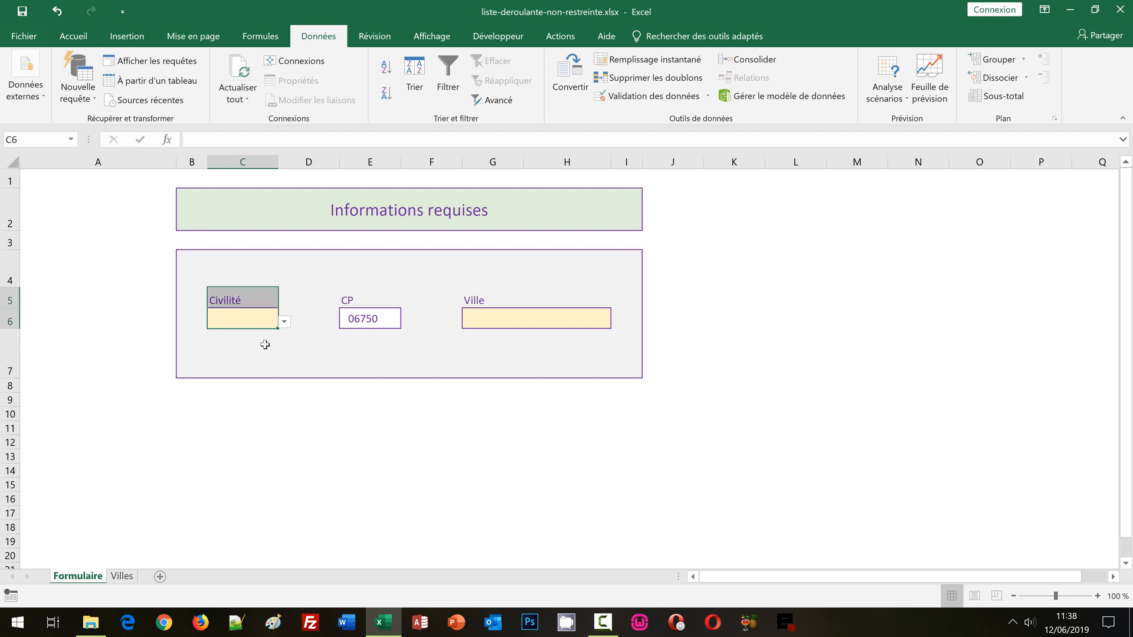
{"action": "left_click", "coordinate": [265, 345]}
{"action": "key", "text": "Up"}
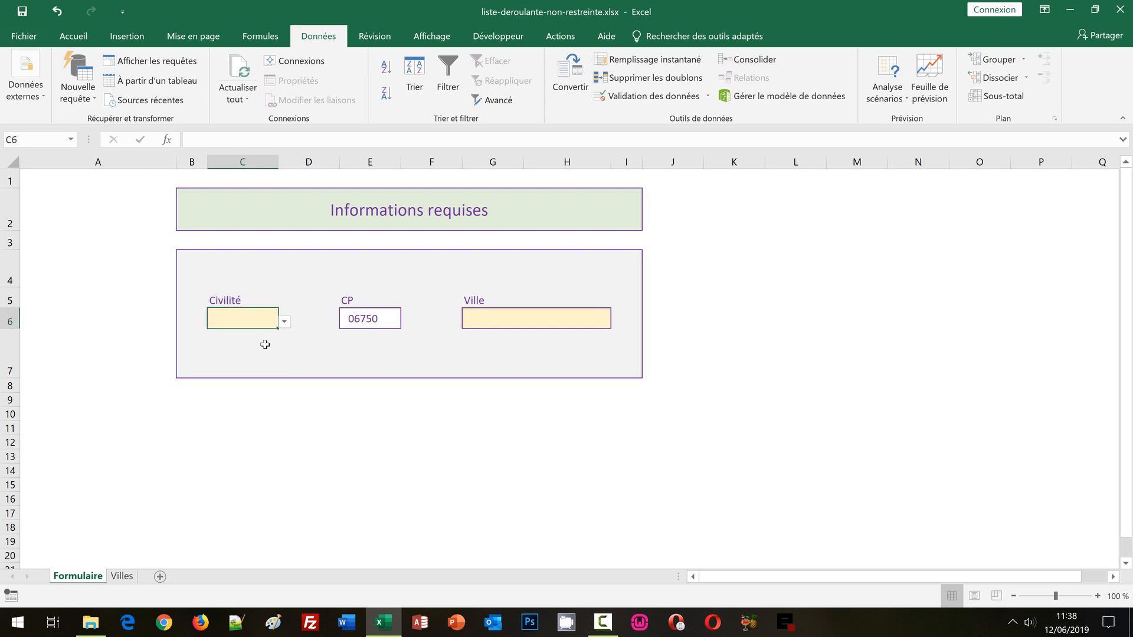
{"action": "type", "text": "Messieurs"}
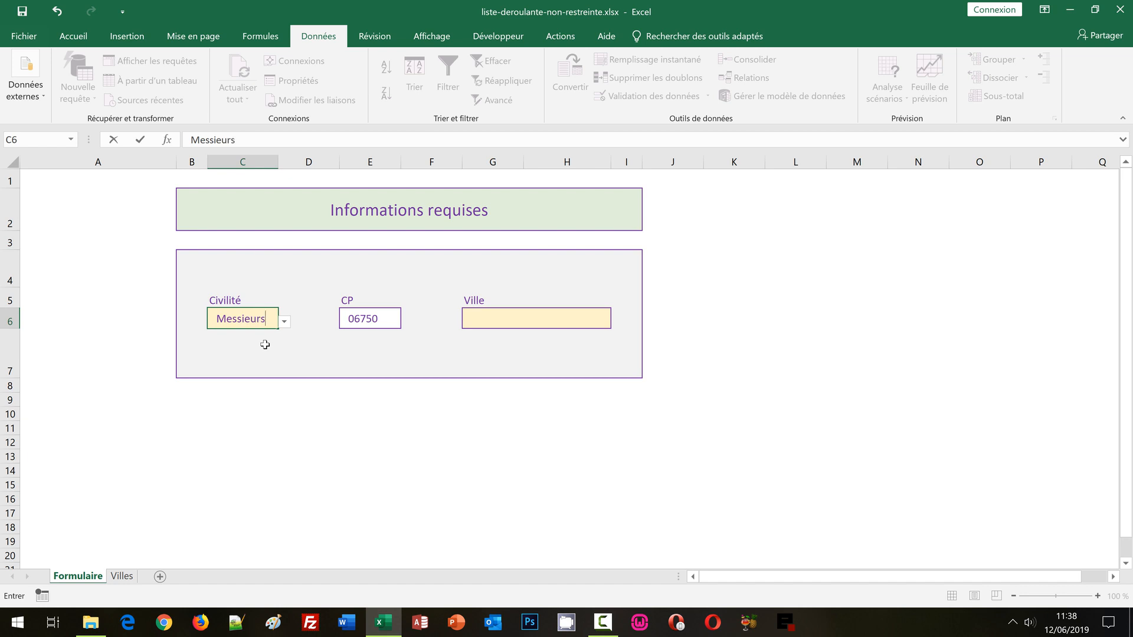
{"action": "key", "text": "Return"}
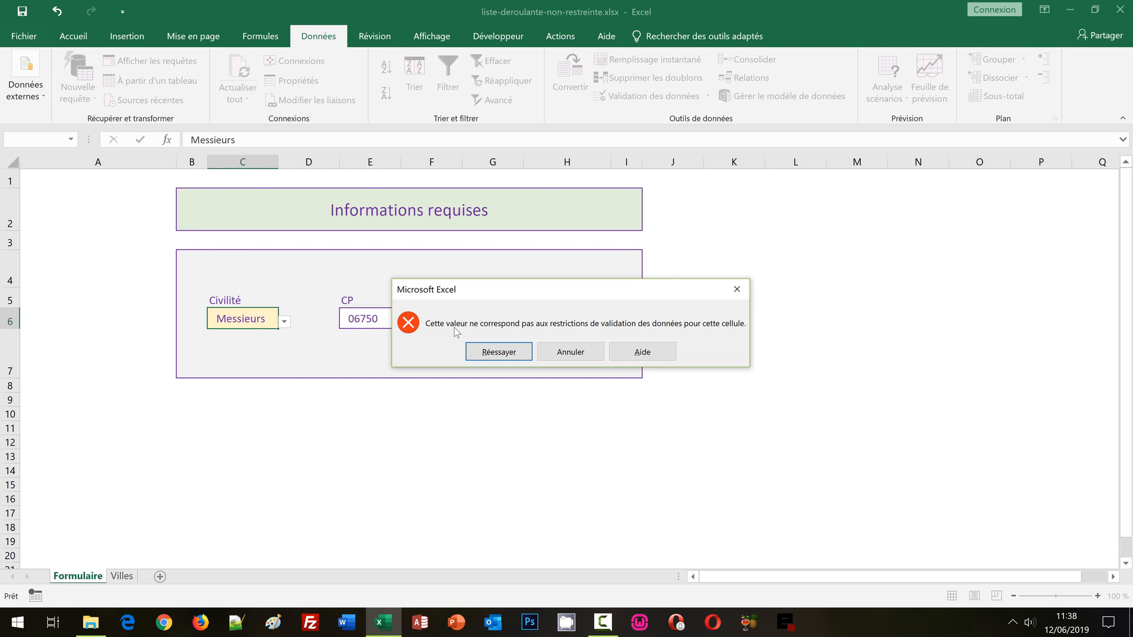
{"action": "left_click", "coordinate": [481, 353]}
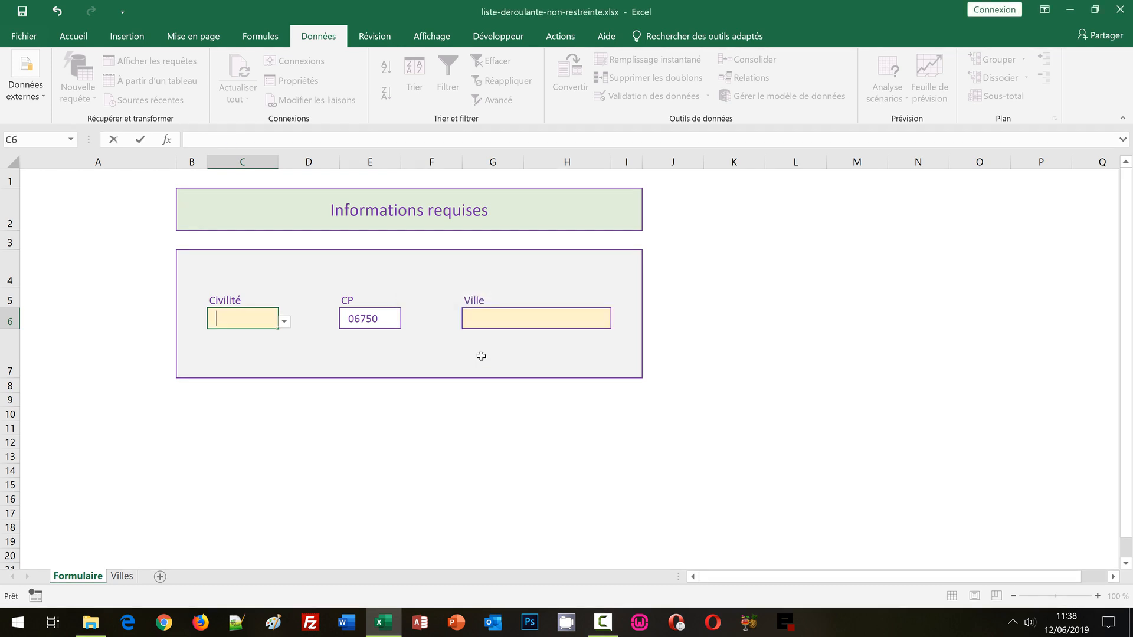
{"action": "key", "text": "Return"}
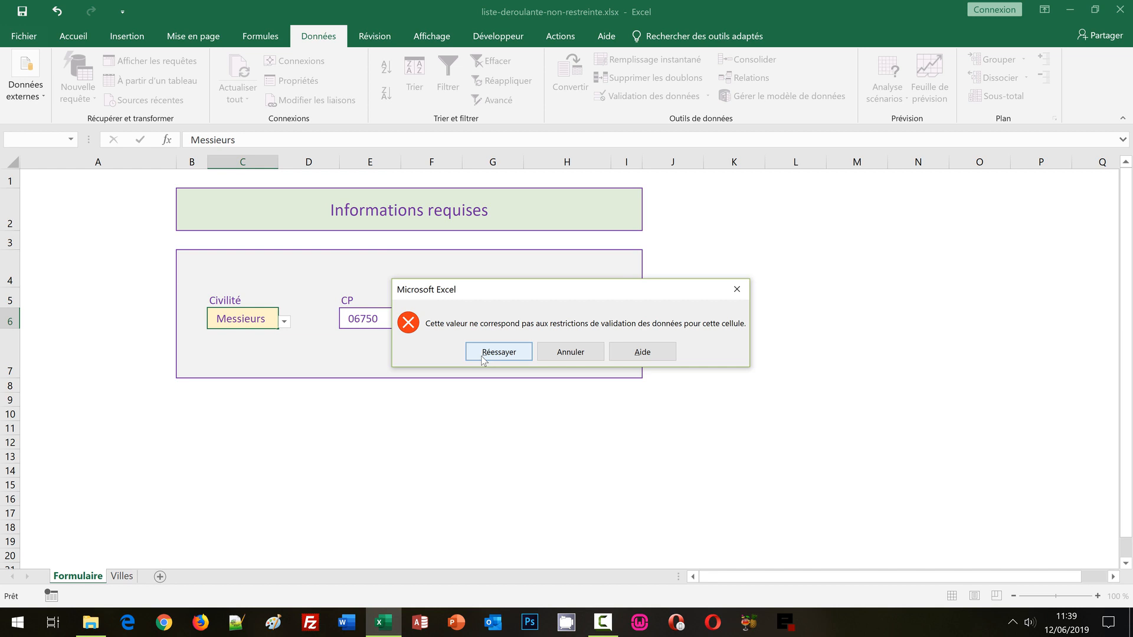
{"action": "key", "text": "Escape"}
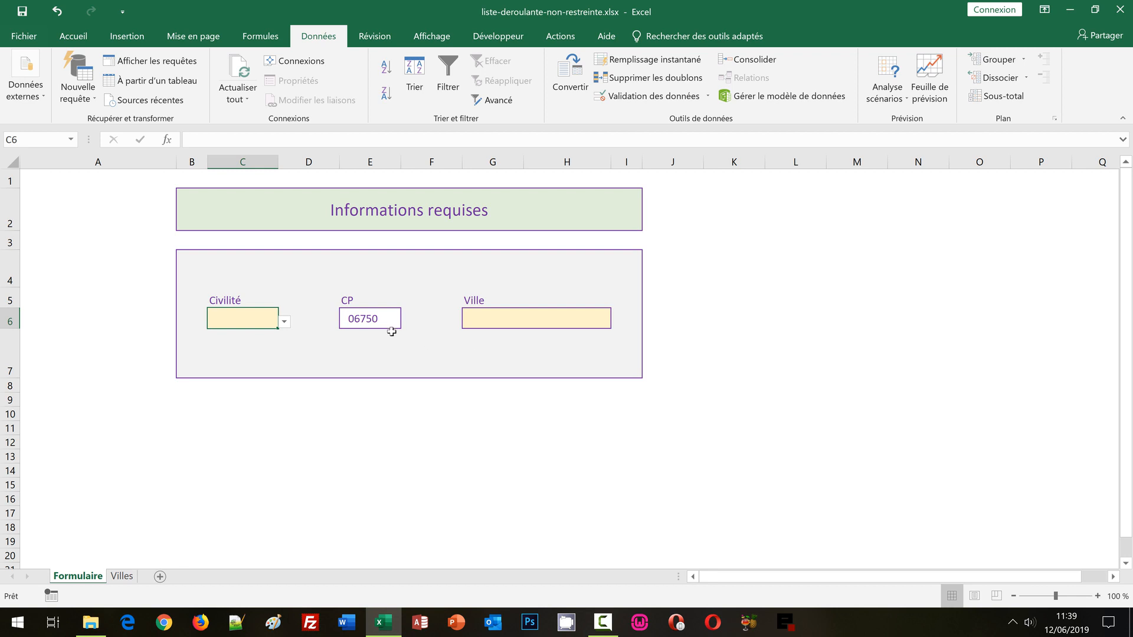
Step: Set the postal code in the CP cell E6 to 06100
{"action": "left_click", "coordinate": [375, 319]}
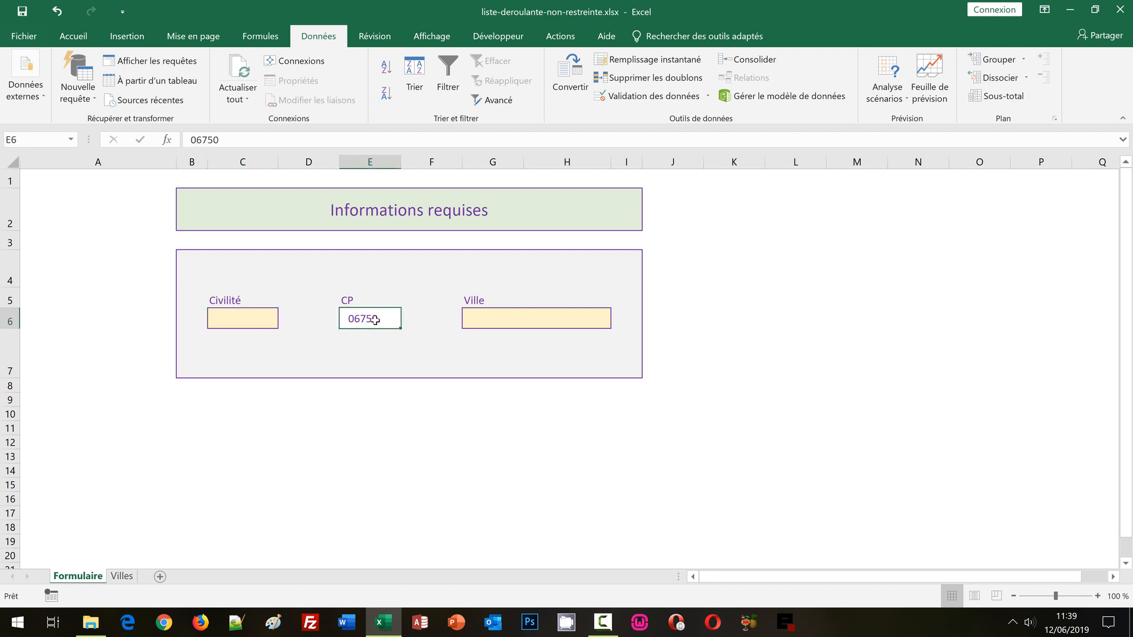
{"action": "type", "text": "06100"}
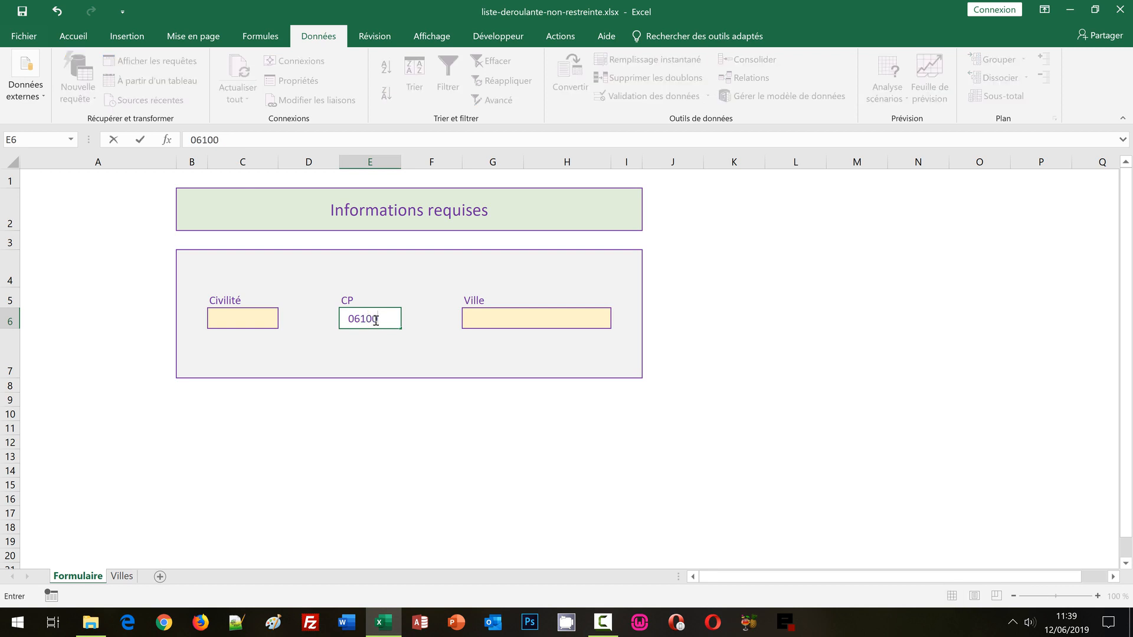
{"action": "key", "text": "Return"}
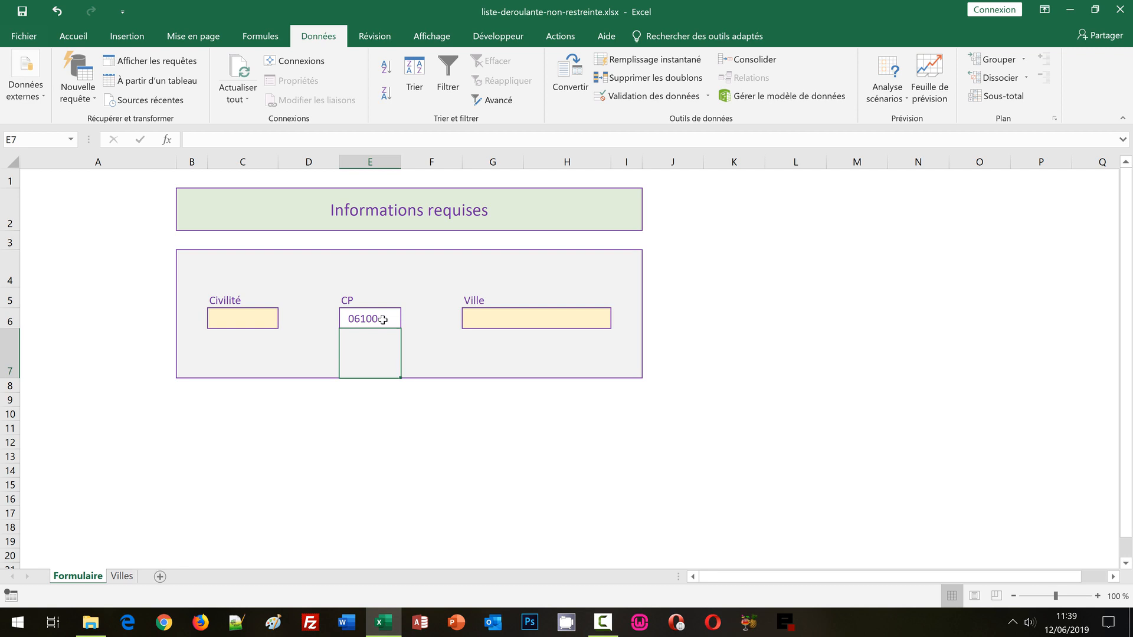
Step: Try to enter Antibes in the Ville cell G6, cancel the entry and check the choices its list offers
{"action": "left_click", "coordinate": [488, 318]}
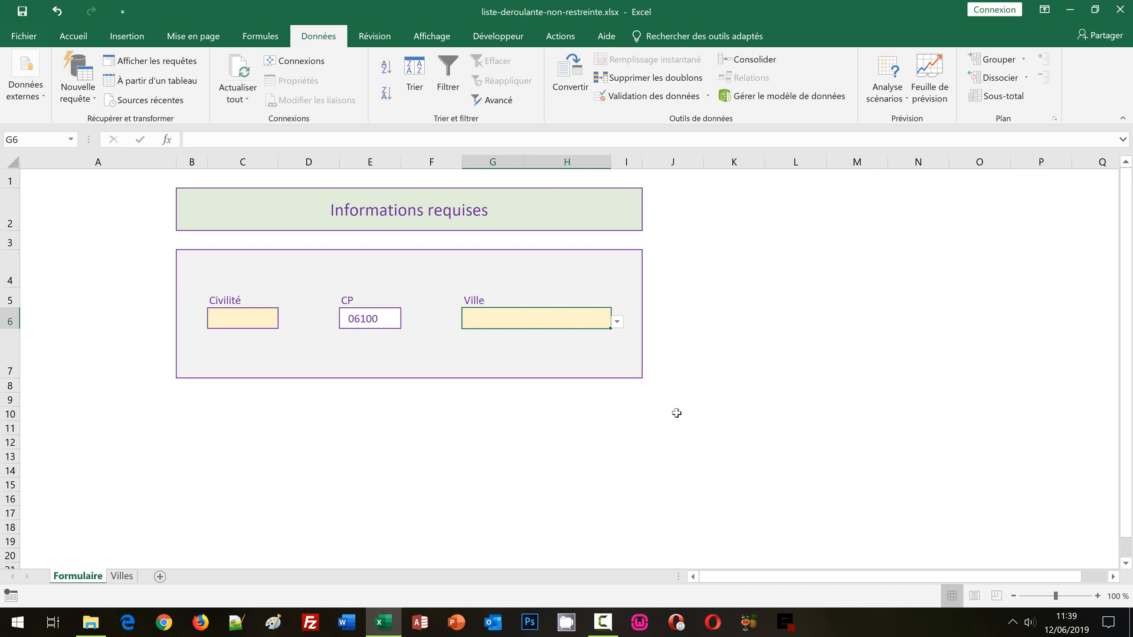
{"action": "type", "text": "Antibes"}
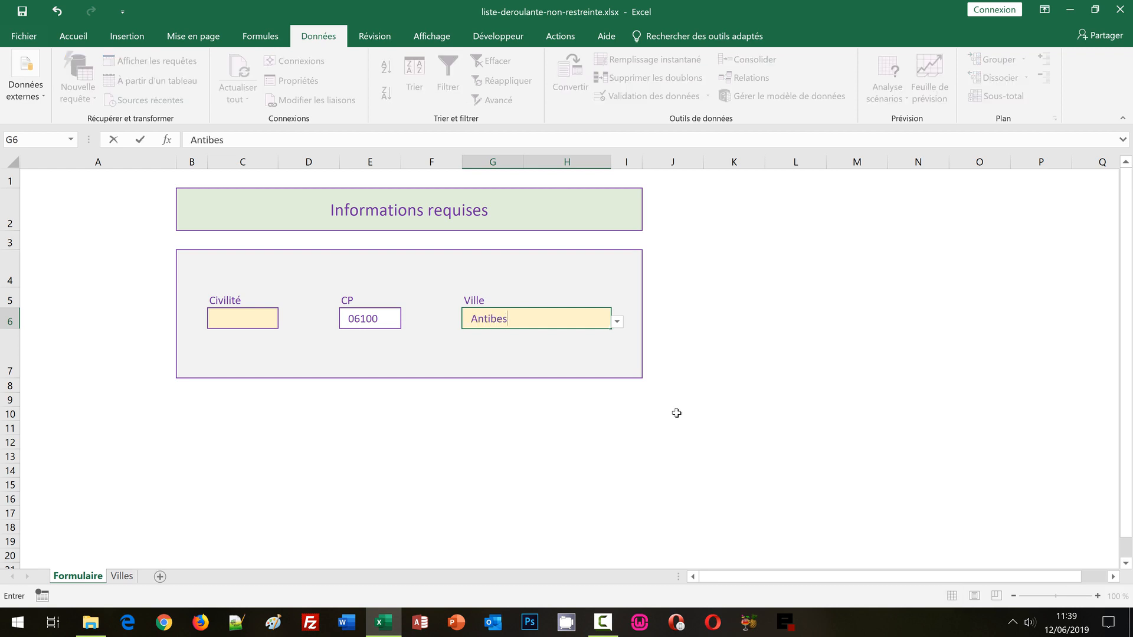
{"action": "key", "text": "Return"}
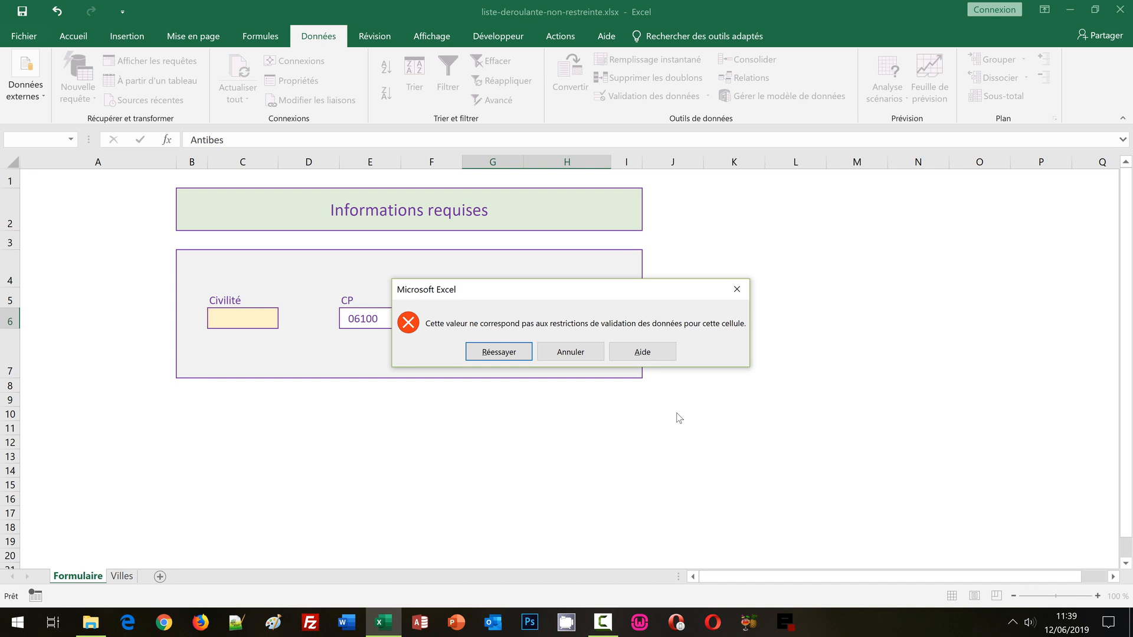
{"action": "key", "text": "Escape"}
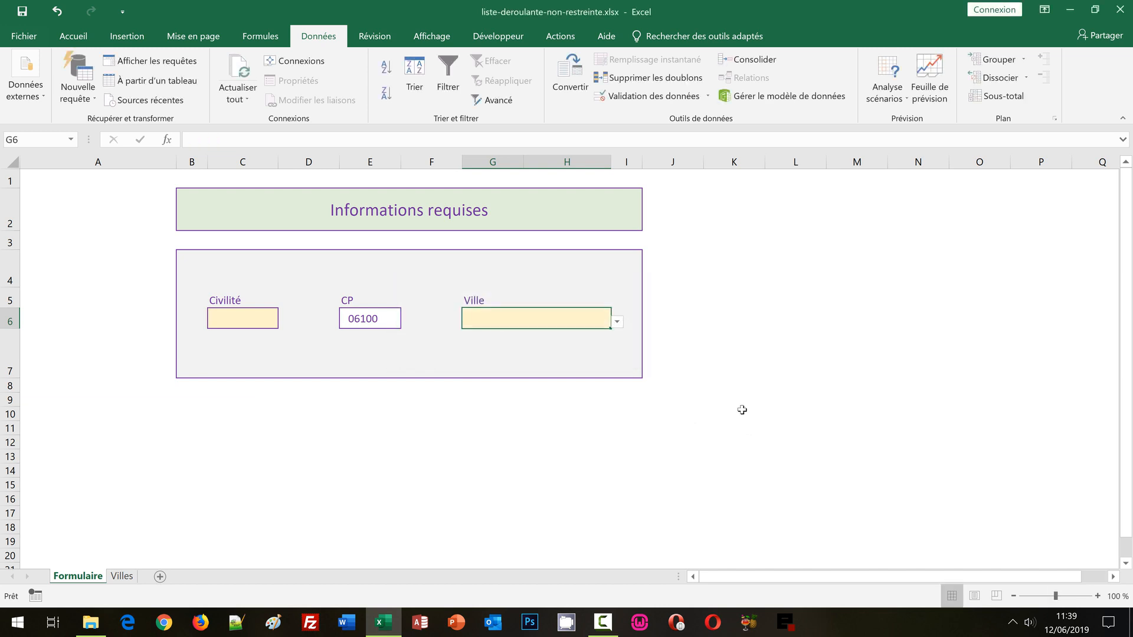
{"action": "left_click", "coordinate": [619, 322]}
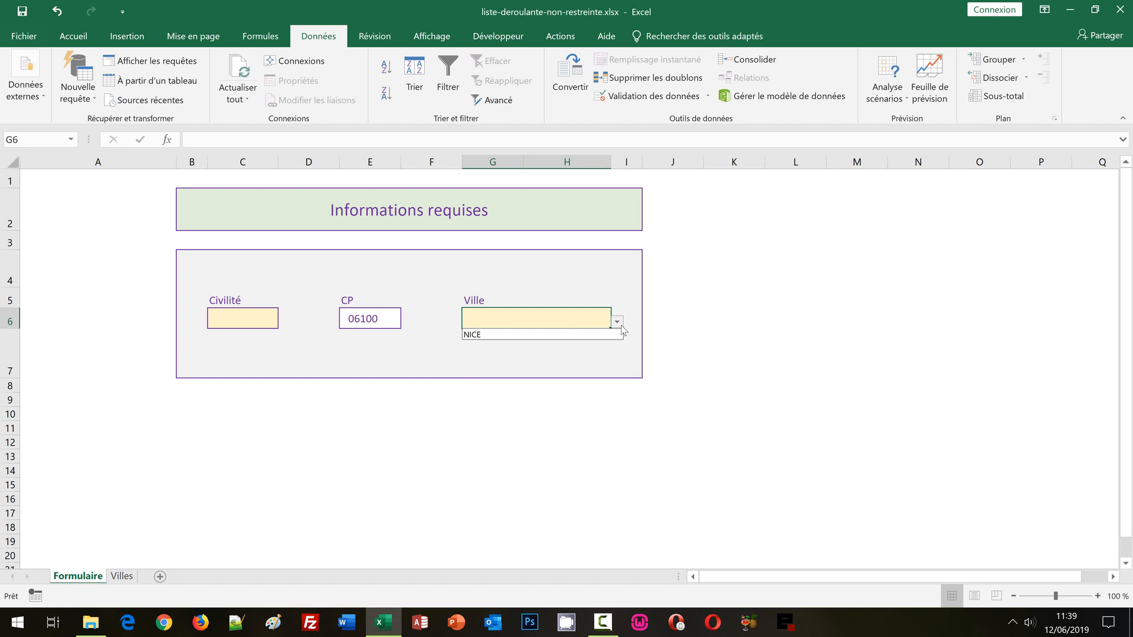
{"action": "left_click", "coordinate": [224, 316]}
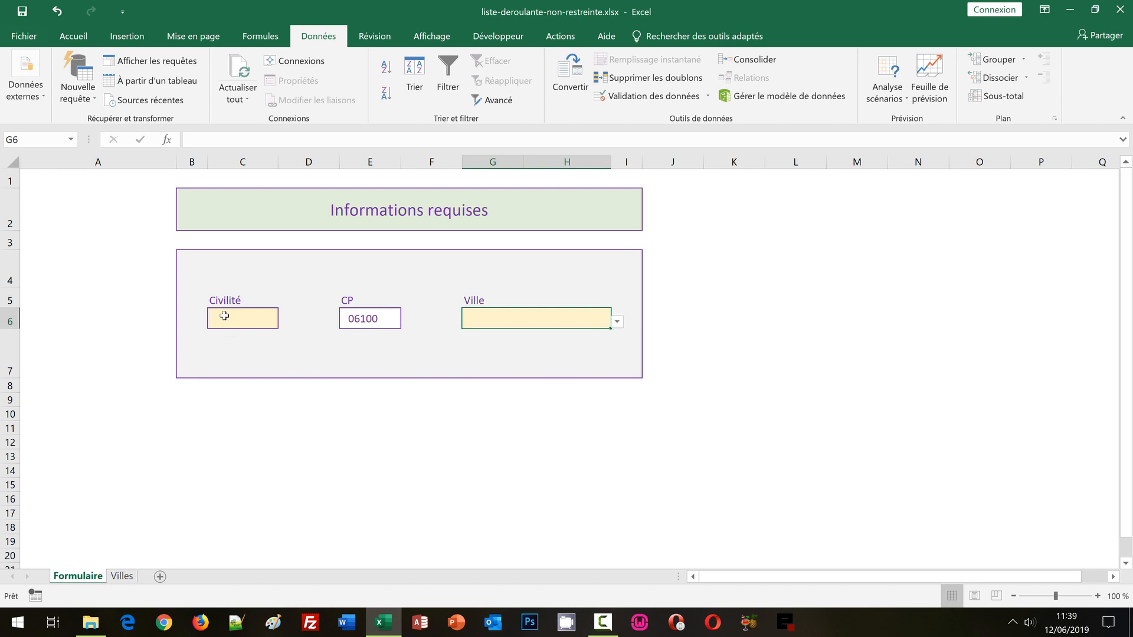
{"action": "left_click", "coordinate": [224, 316]}
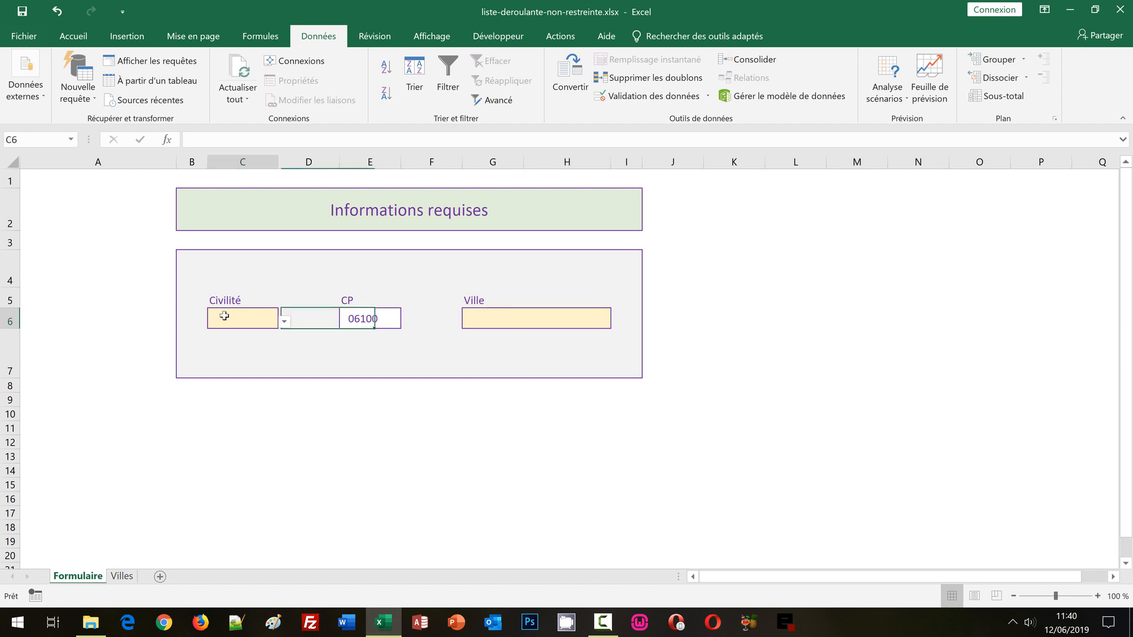
Step: Set the error alert of the Ville cell G6's data validation to the Avertissement style with the title Attention
{"action": "left_click", "coordinate": [509, 316]}
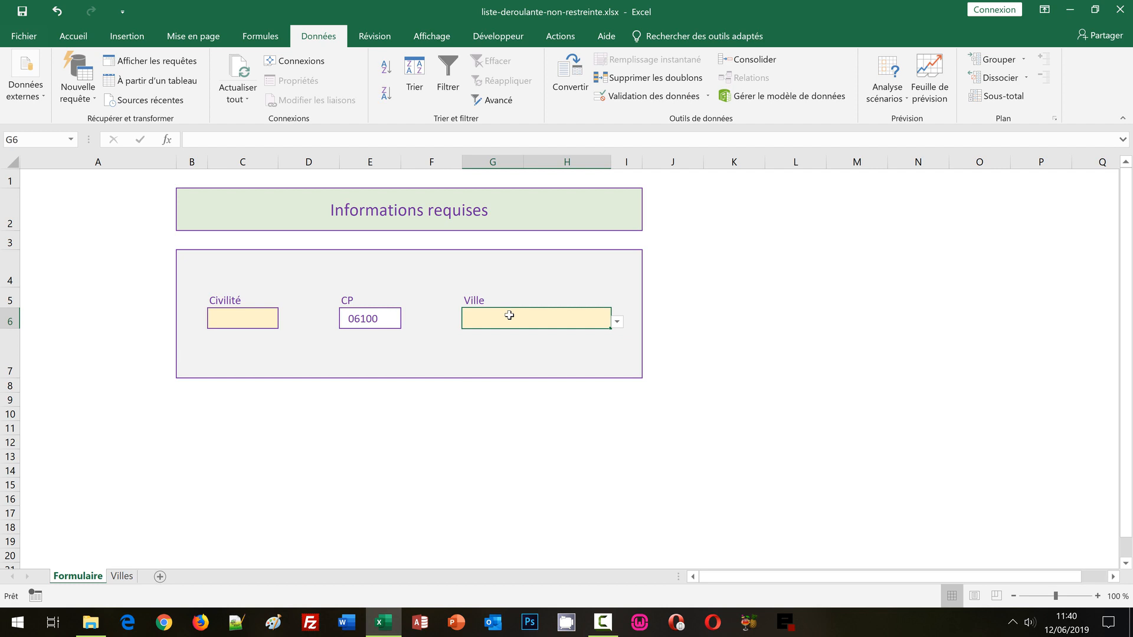
{"action": "left_click", "coordinate": [646, 98]}
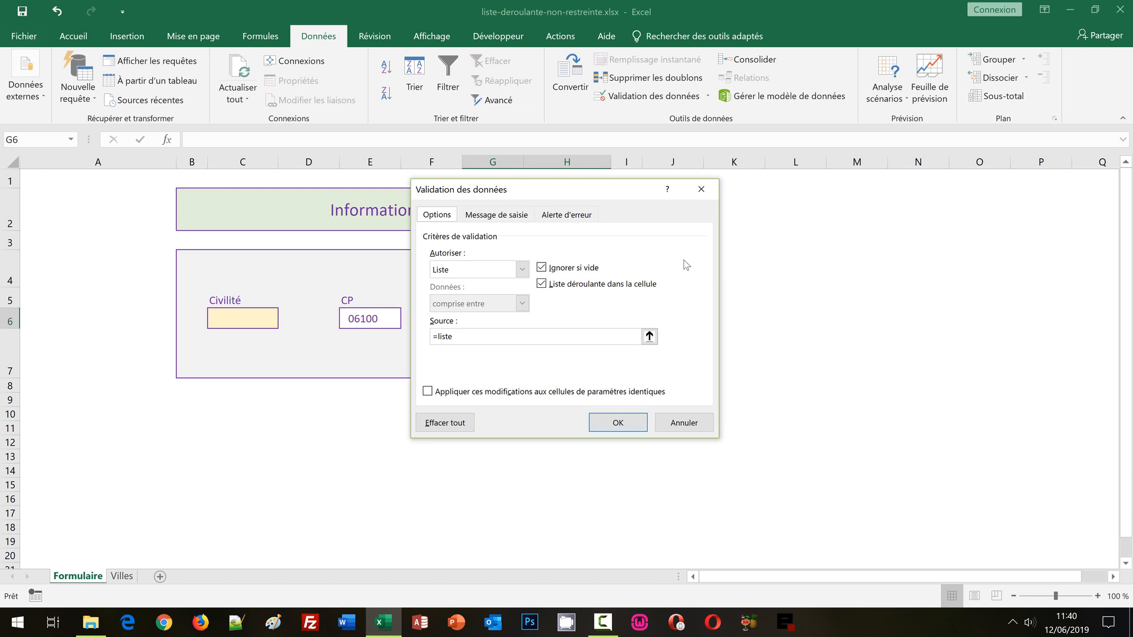
{"action": "left_click", "coordinate": [563, 213]}
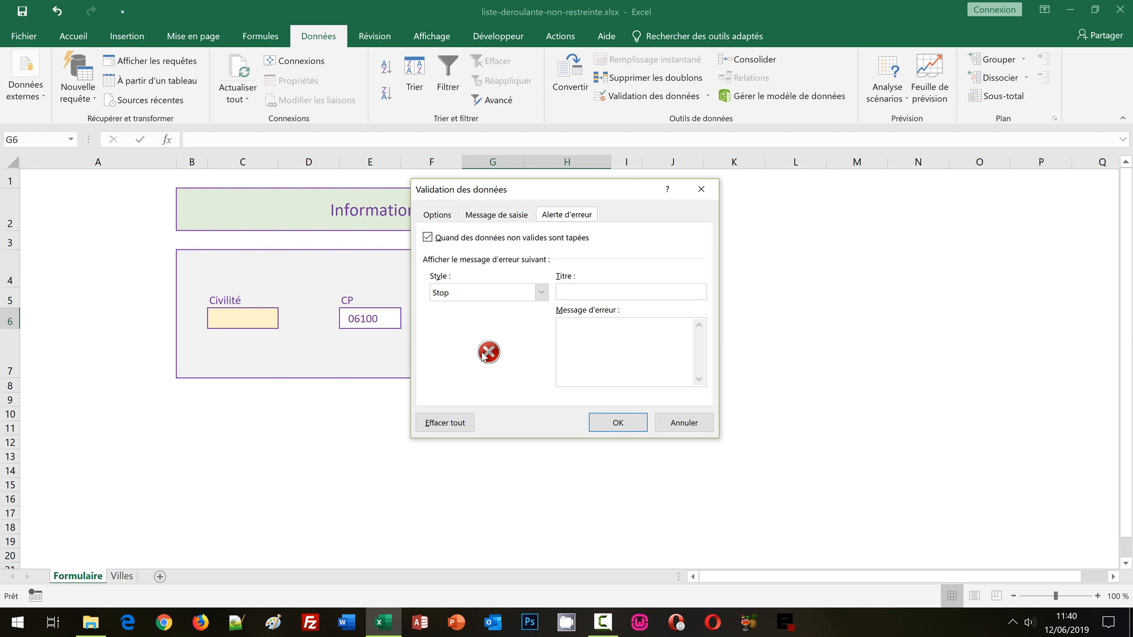
{"action": "left_click", "coordinate": [544, 295]}
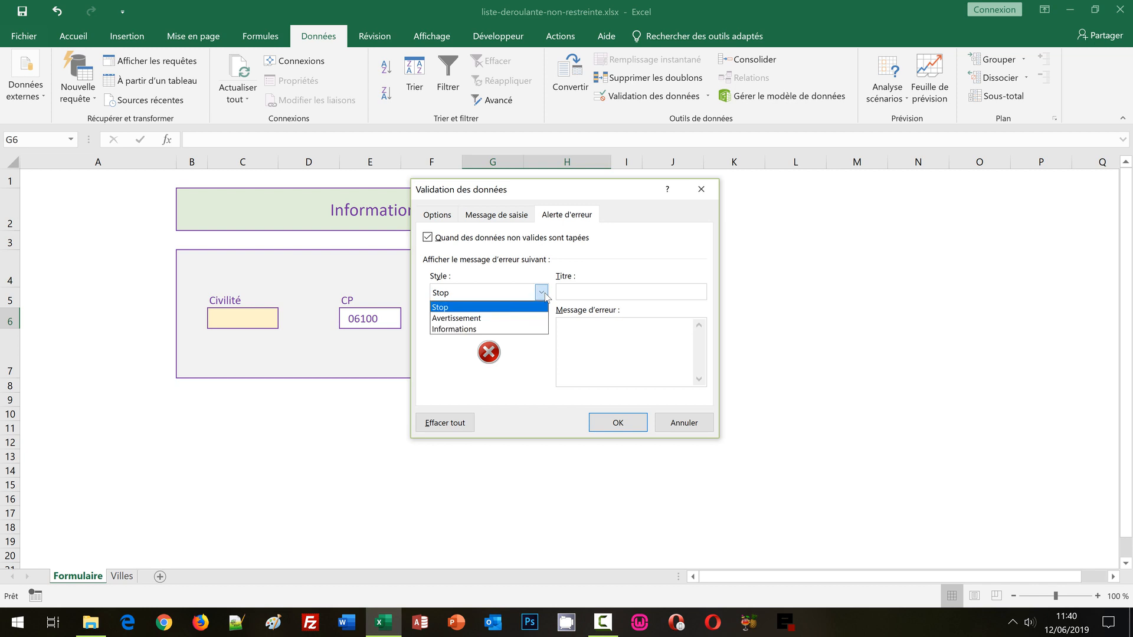
{"action": "left_click", "coordinate": [475, 319]}
{"action": "left_click", "coordinate": [591, 293]}
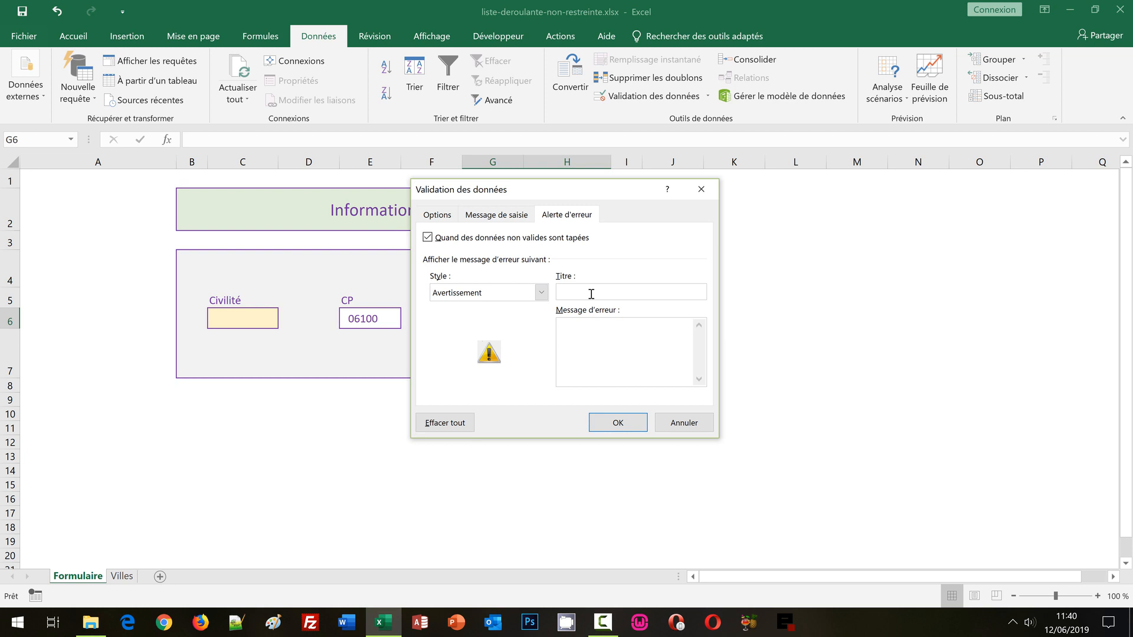
{"action": "type", "text": "Attention"}
Step: Set the alert message to "La ville n'est pas suggérée dans la liste !" and, on a new line, "Souhaitez-vous tout de même poursuivre ?"
{"action": "left_click", "coordinate": [598, 351]}
{"action": "type", "text": "La ville n'est pas suggérée dans la liste !"}
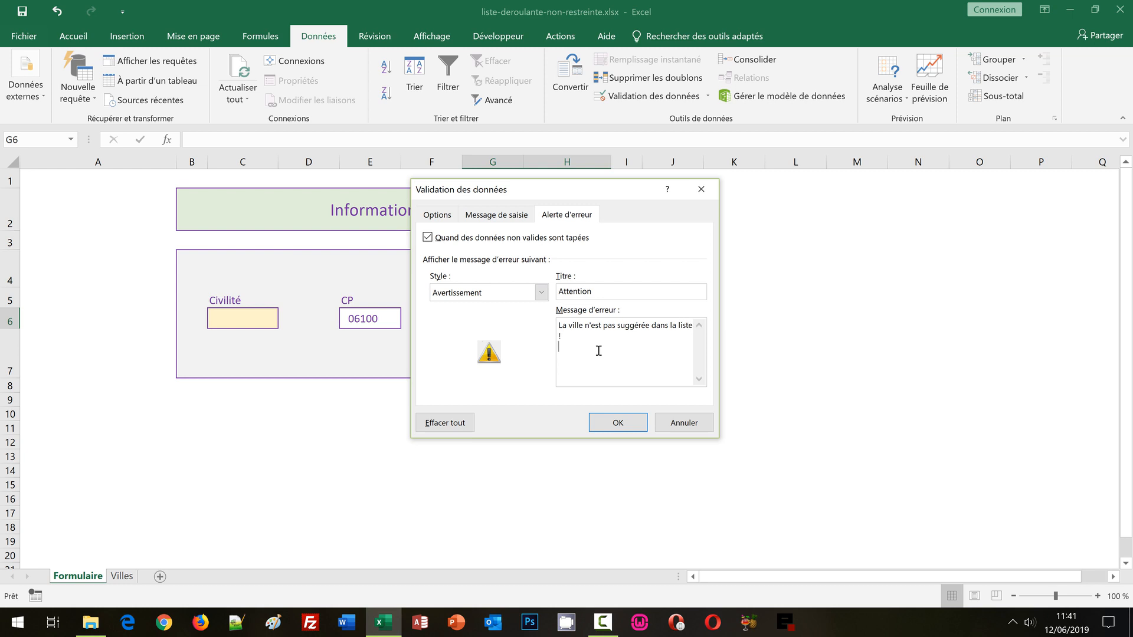
{"action": "type", "text": "Souhaitez-vous tut de"}
{"action": "key", "text": "BackSpace"}
{"action": "key", "text": "BackSpace"}
{"action": "key", "text": "BackSpace"}
{"action": "key", "text": "BackSpace"}
{"action": "key", "text": "BackSpace"}
{"action": "key", "text": "BackSpace"}
{"action": "type", "text": "out de même poursuivre"}
{"action": "left_click", "coordinate": [608, 420]}
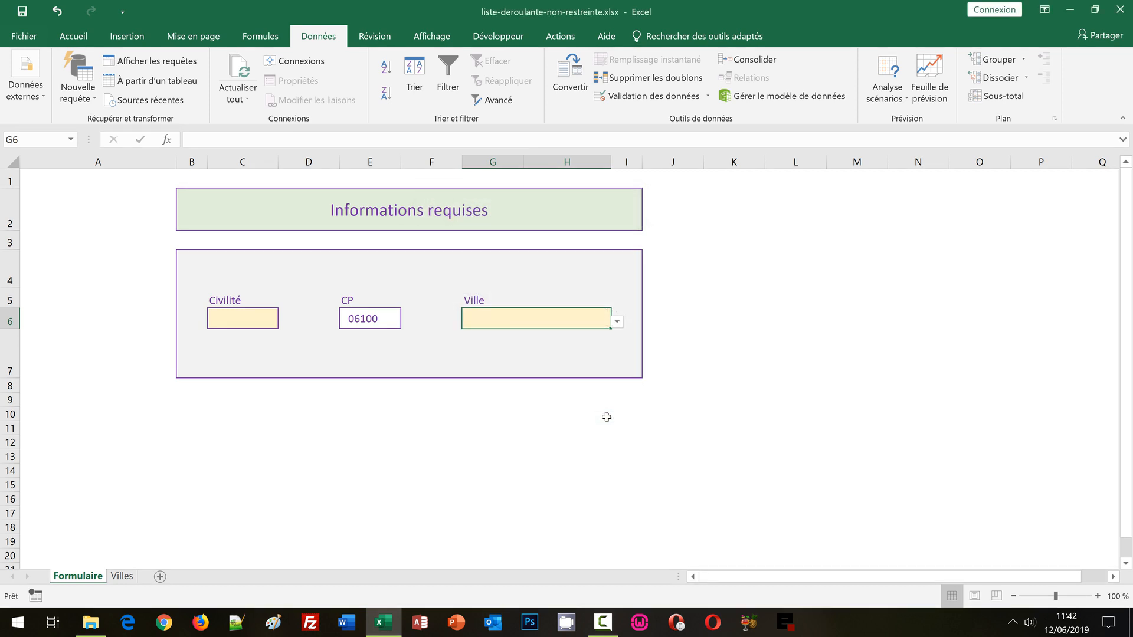
Step: Enter Antibes, a town outside the list, in the Ville cell G6 and choose to continue despite the warning
{"action": "double_click", "coordinate": [507, 326]}
{"action": "type", "text": "Antibes"}
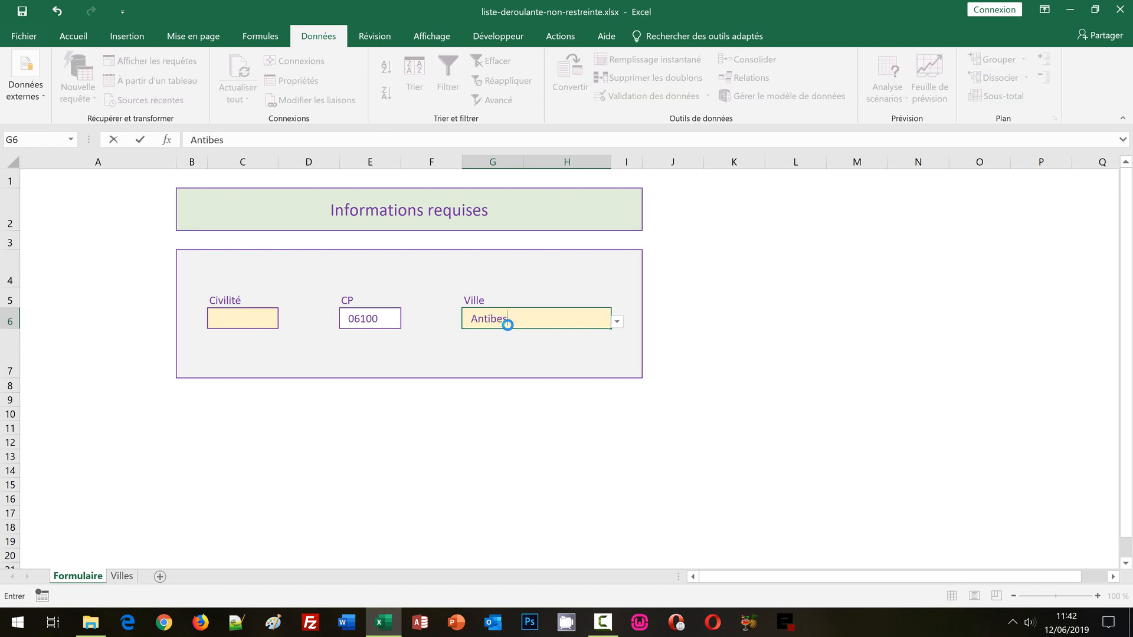
{"action": "key", "text": "Return"}
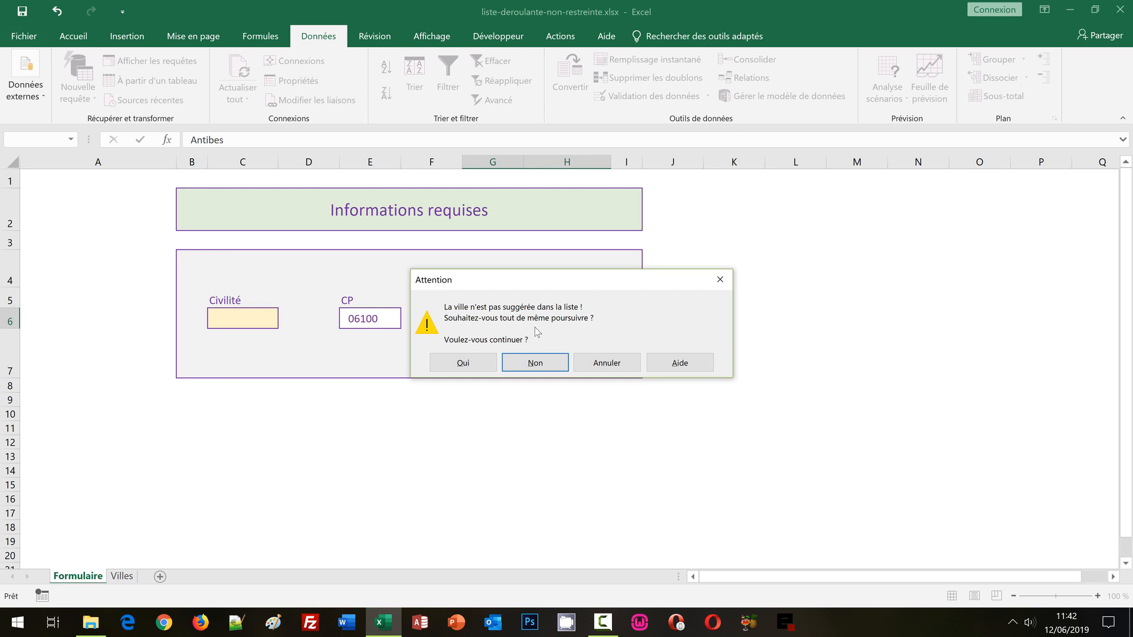
{"action": "left_click", "coordinate": [465, 369]}
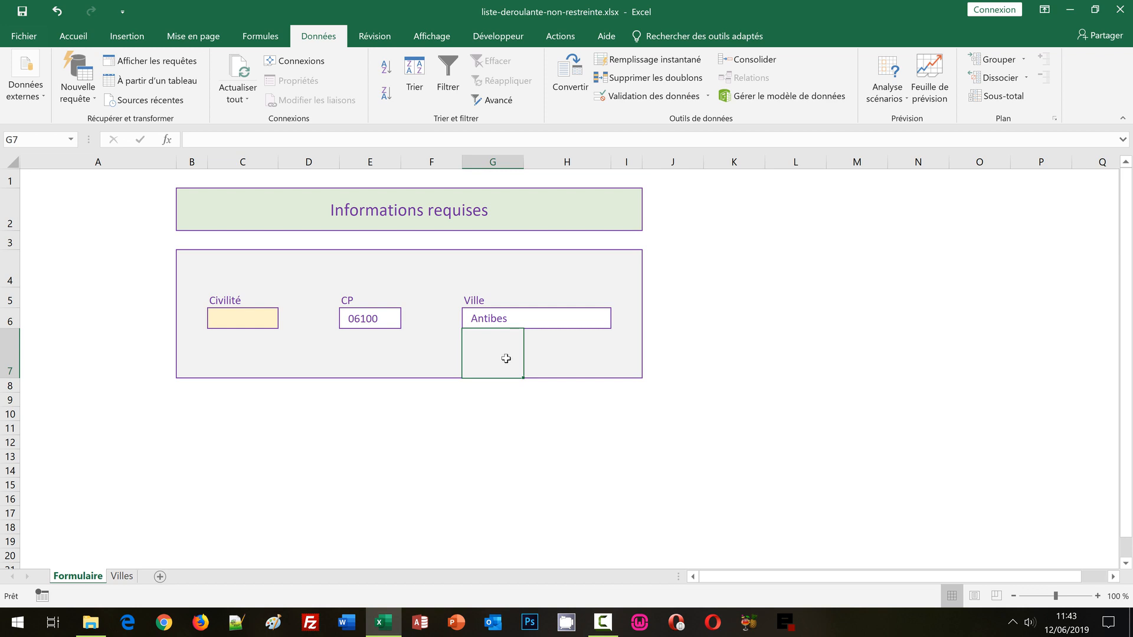
Step: Change the Ville cell's error alert to the Informations style and remove the question "Souhaitez-vous tout de même poursuivre ?" from its message
{"action": "left_click", "coordinate": [517, 319]}
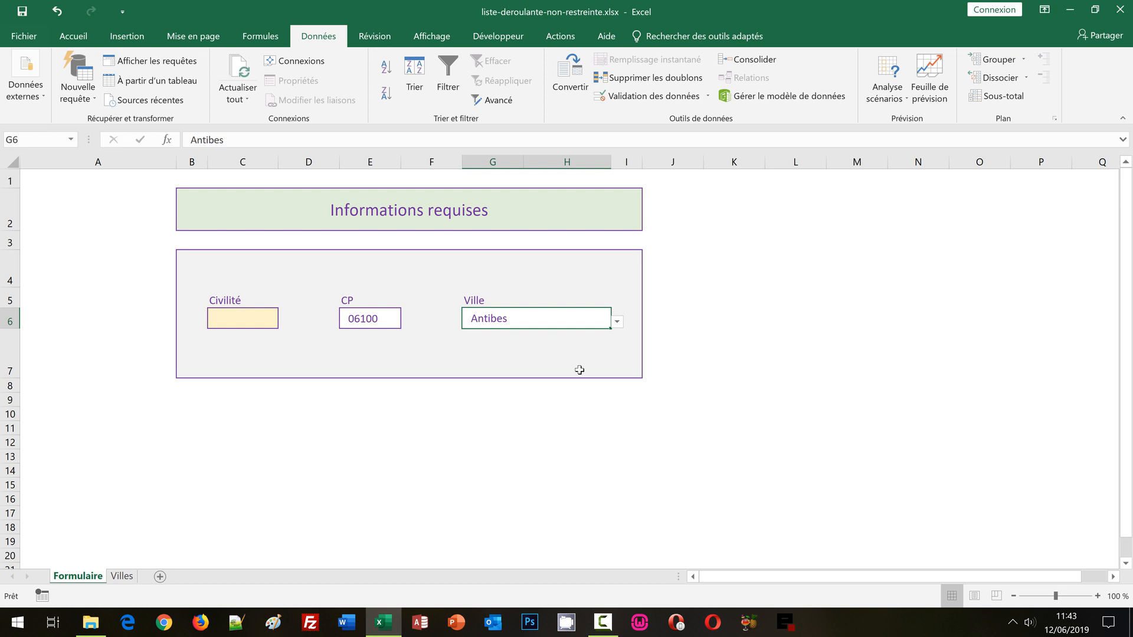
{"action": "left_click", "coordinate": [649, 96]}
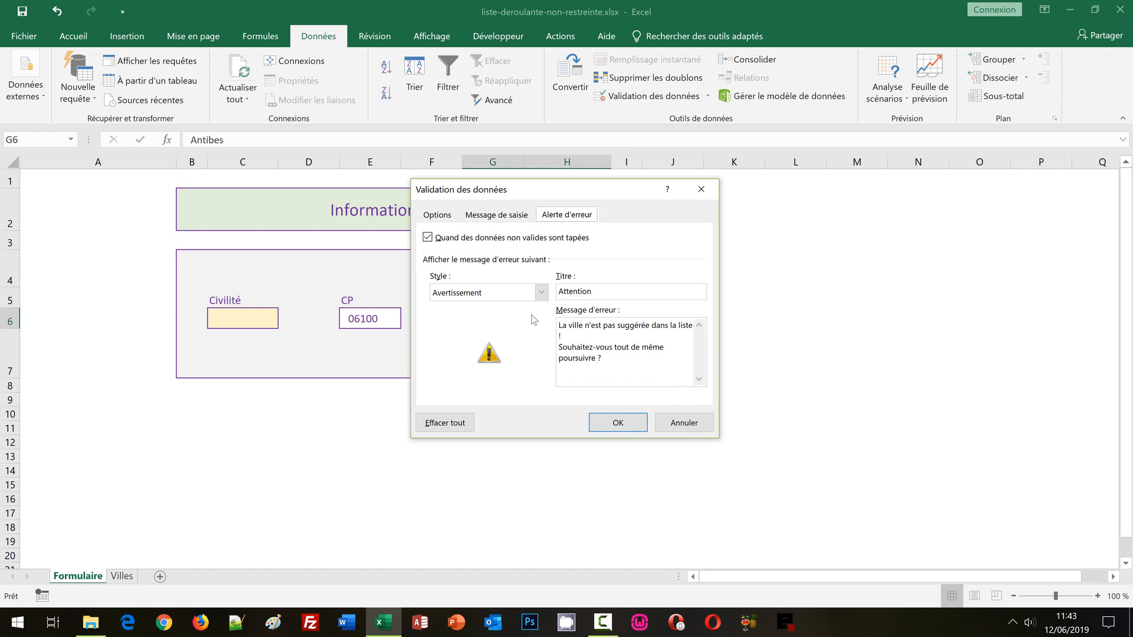
{"action": "left_click", "coordinate": [541, 293]}
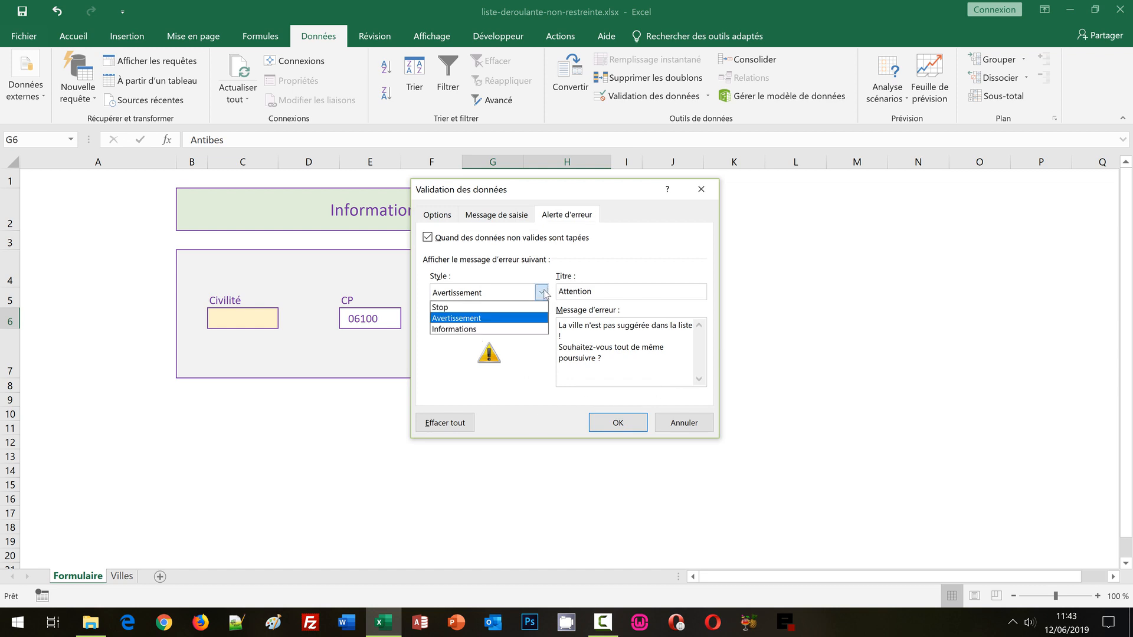
{"action": "left_click", "coordinate": [502, 329]}
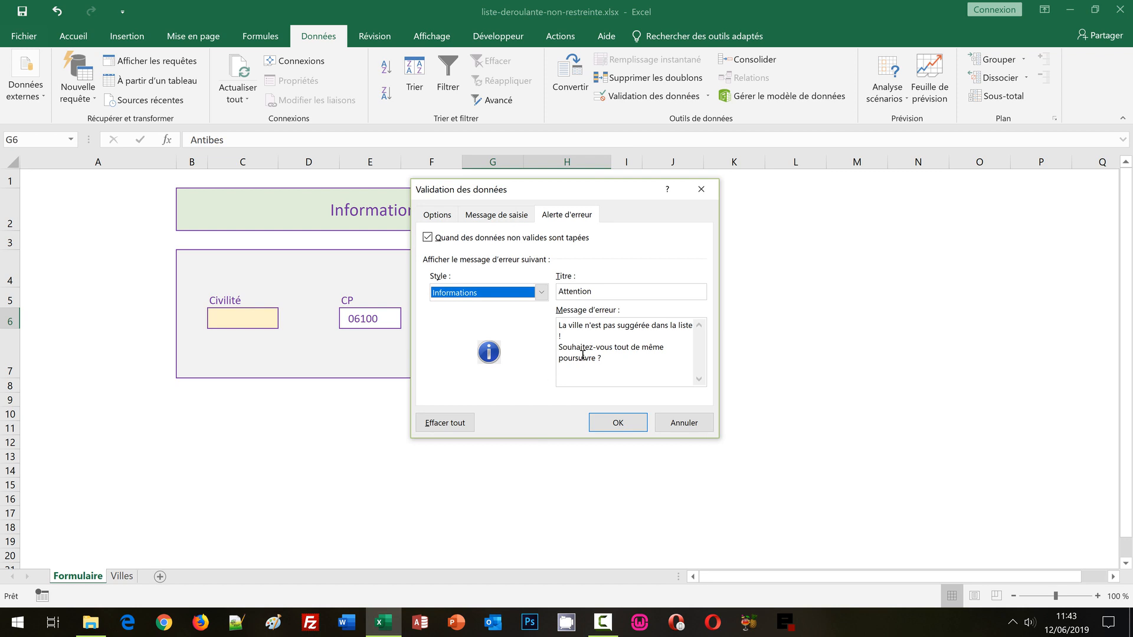
{"action": "left_click_drag", "start_coordinate": [616, 361], "coordinate": [552, 354]}
{"action": "key", "text": "Delete"}
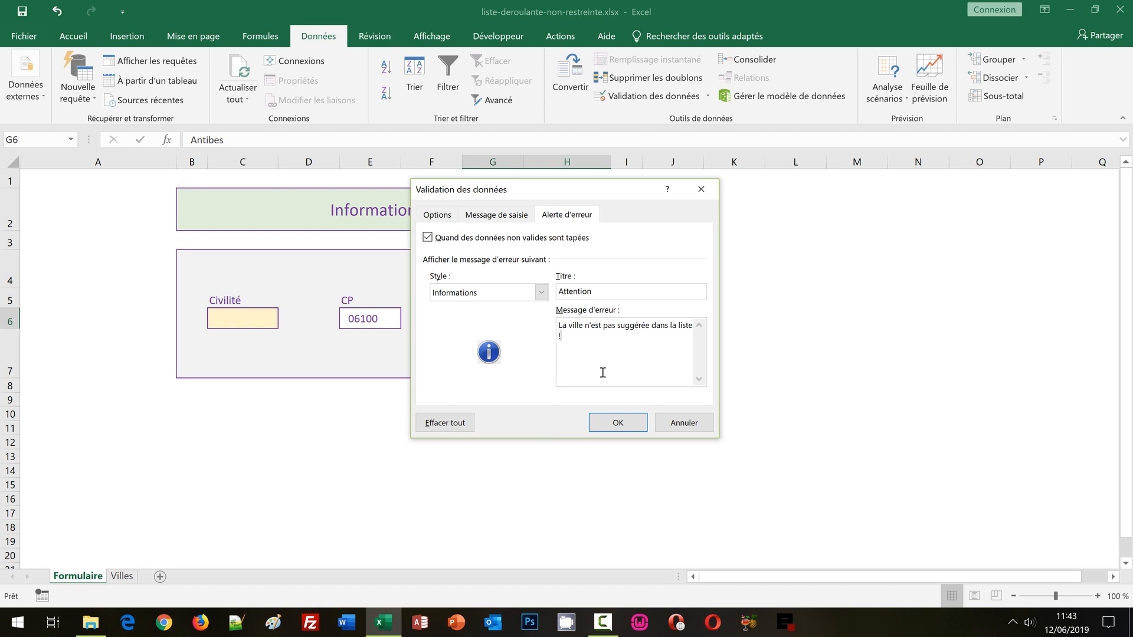
{"action": "left_click", "coordinate": [637, 428]}
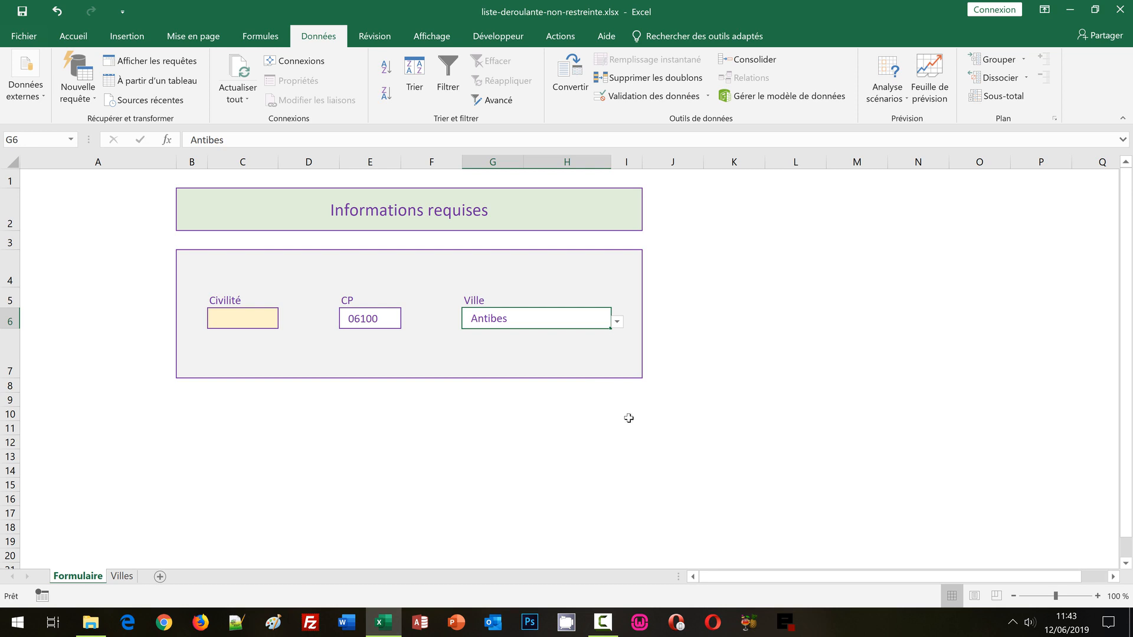
Step: Replace the town in the Ville cell G6 with Cannes and accept the information alert
{"action": "type", "text": "Ca"}
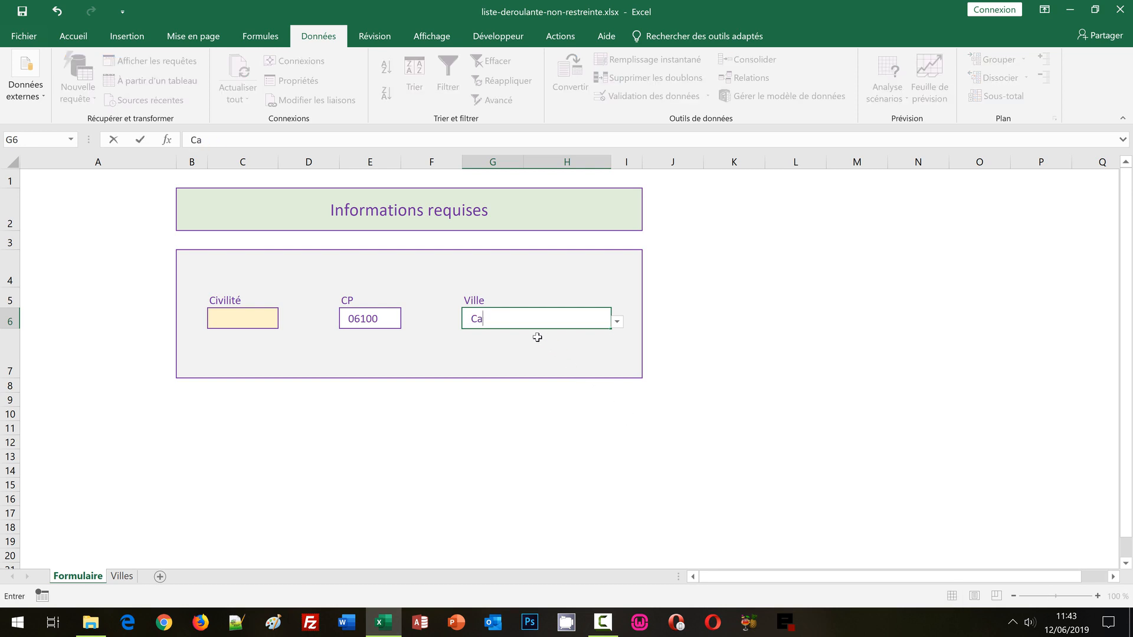
{"action": "type", "text": "nnes"}
{"action": "key", "text": "Return"}
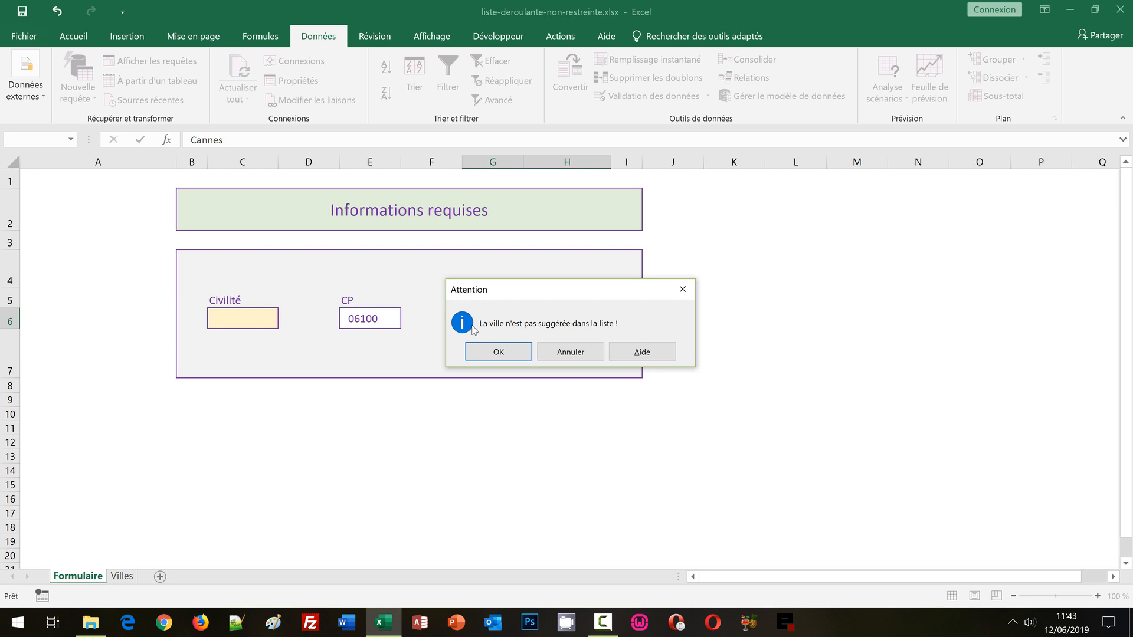
{"action": "left_click", "coordinate": [481, 349]}
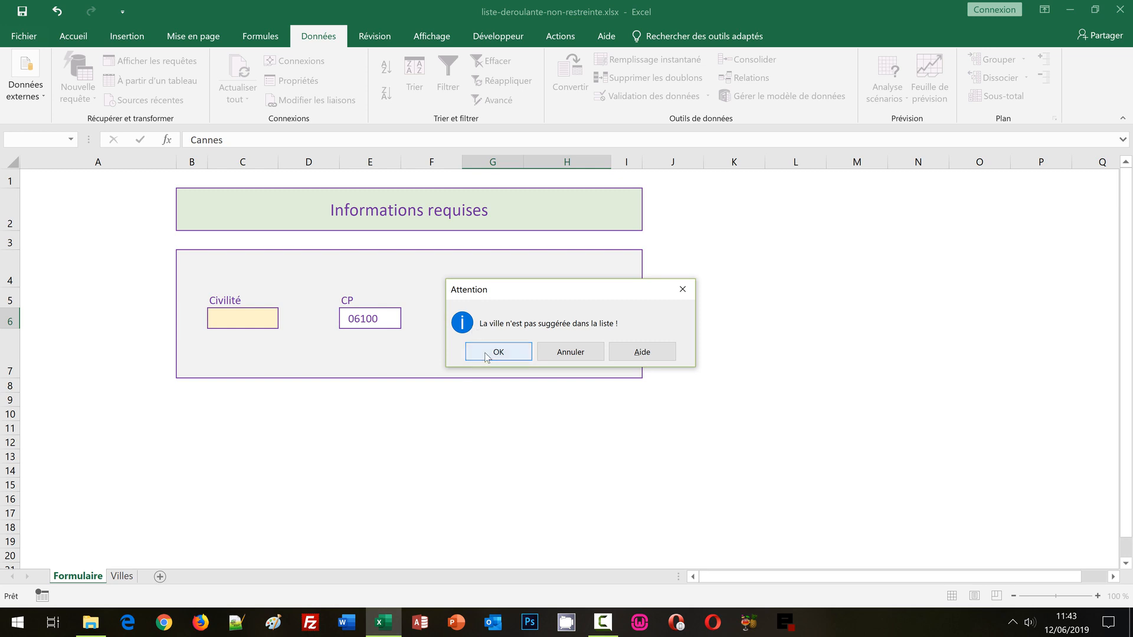